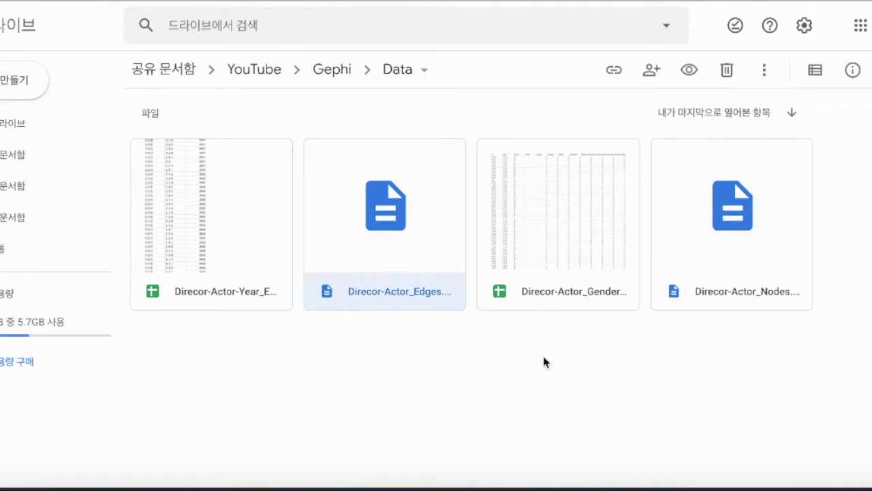
- Switch to Gephi and open the recent project Directors_Actors.gephi
key("super+Tab")
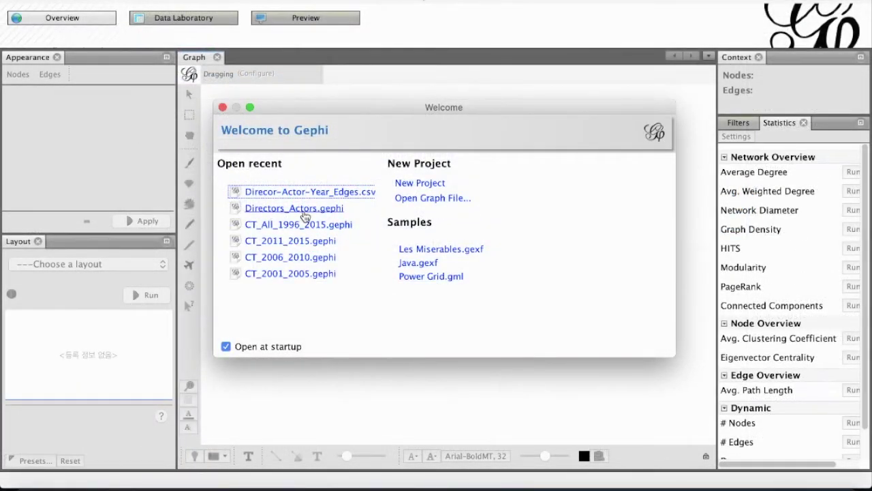
left_click(300, 213)
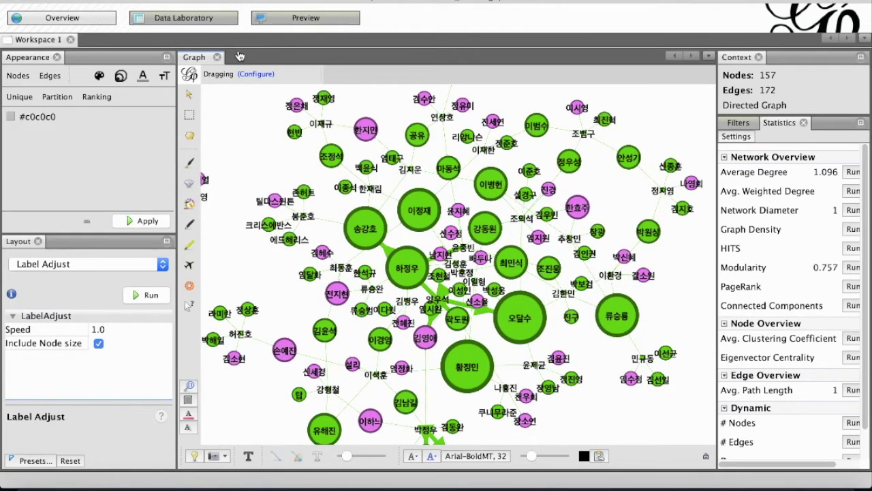
- Display the project's edges table in the Data Laboratory and check its spreadsheet export dialog without saving a file
left_click(192, 23)
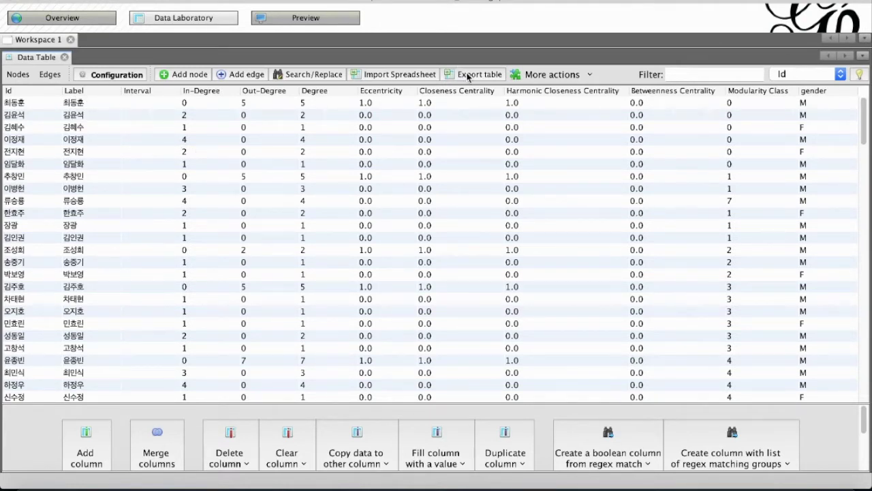
left_click(50, 75)
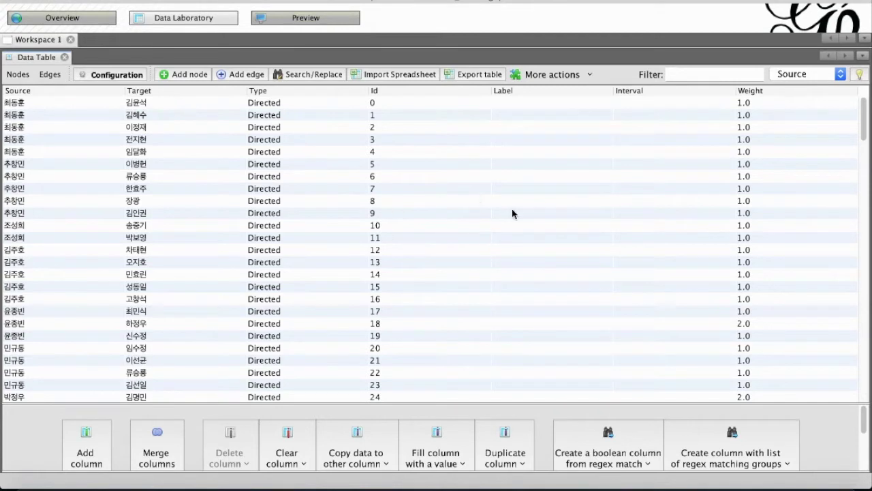
left_click(482, 75)
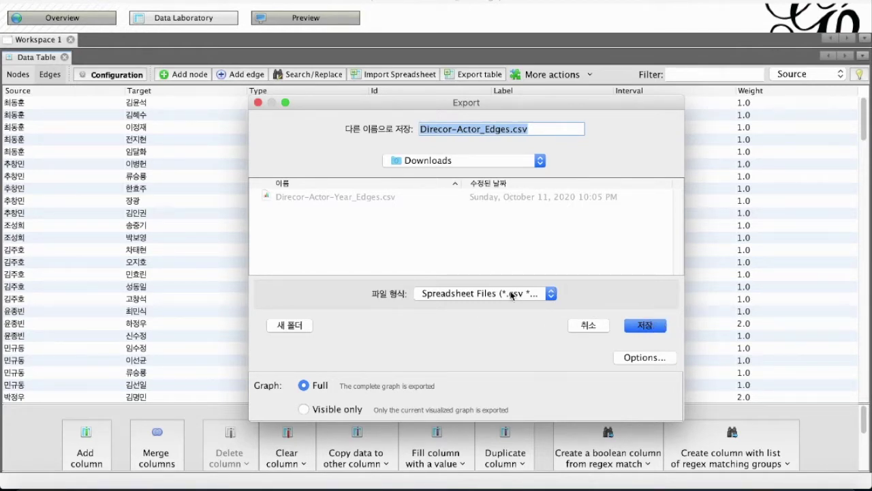
left_click(591, 326)
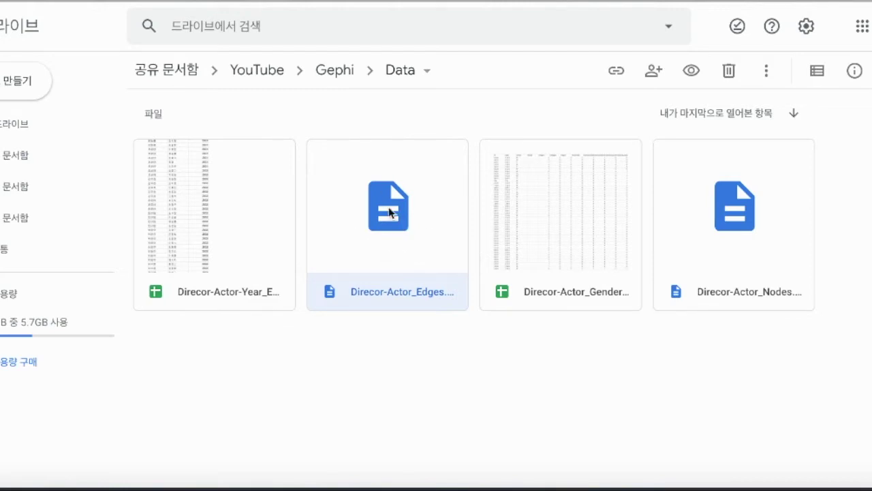
- Preview Direcor-Actor_Edges.csv from the Google Drive Data folder and open it with Google Sheets
double_click(395, 225)
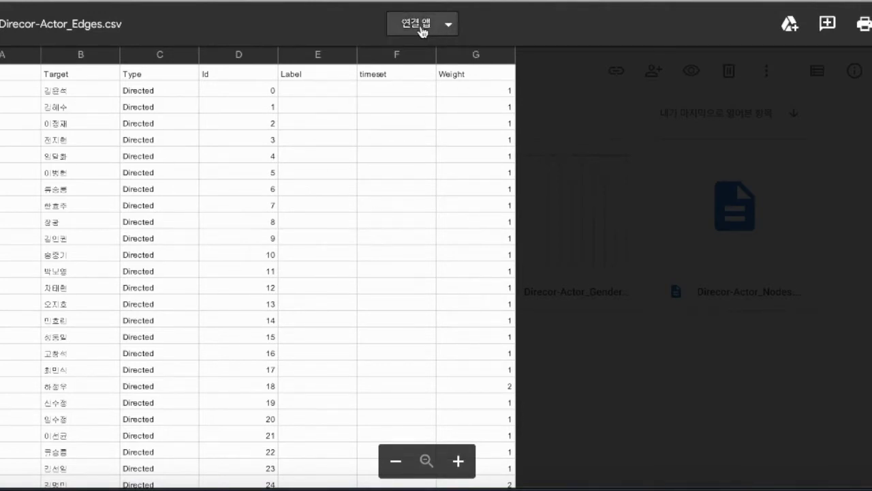
left_click(450, 29)
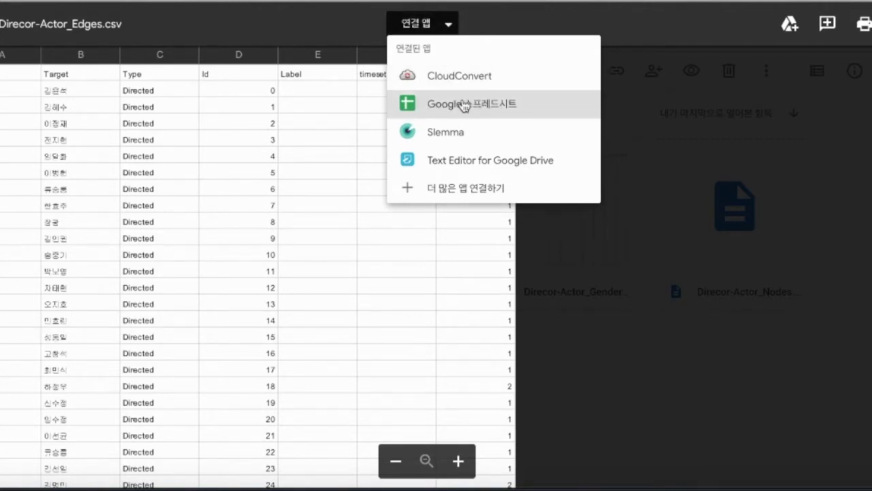
left_click(463, 105)
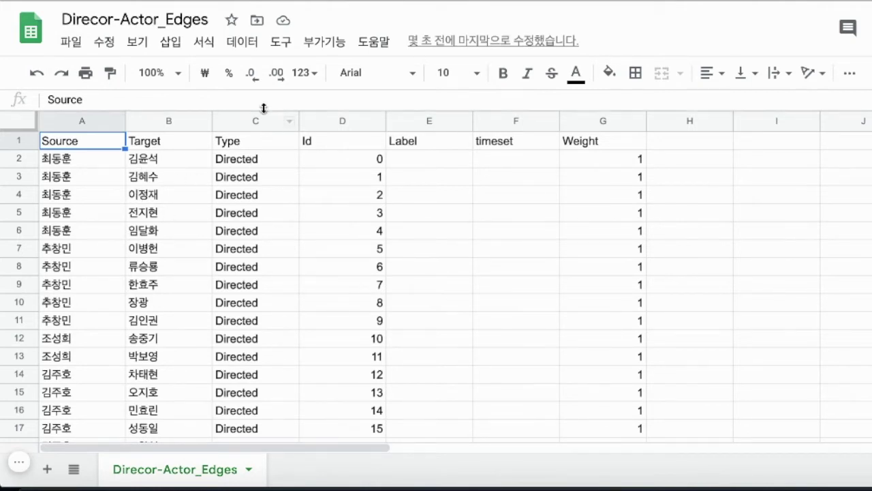
- Clear all contents of columns C to G, from Type through Weight, in the Direcor-Actor_Edges sheet
left_click_drag(237, 126, 603, 165)
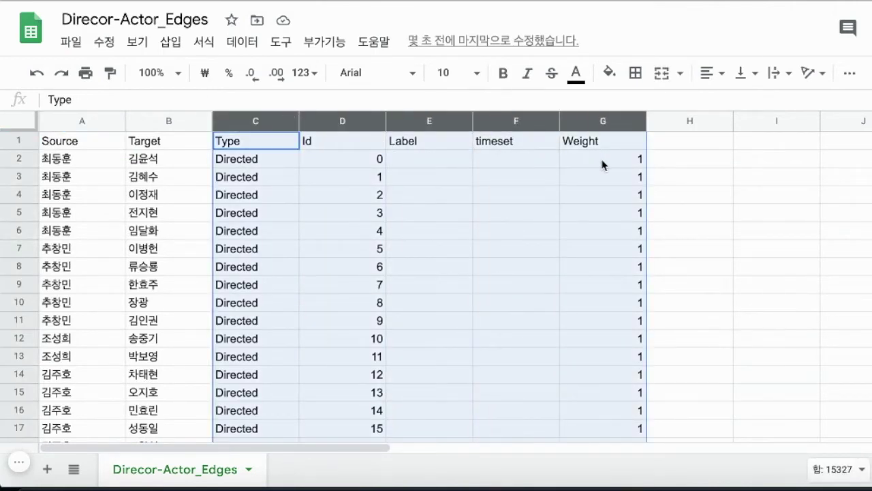
key("Delete")
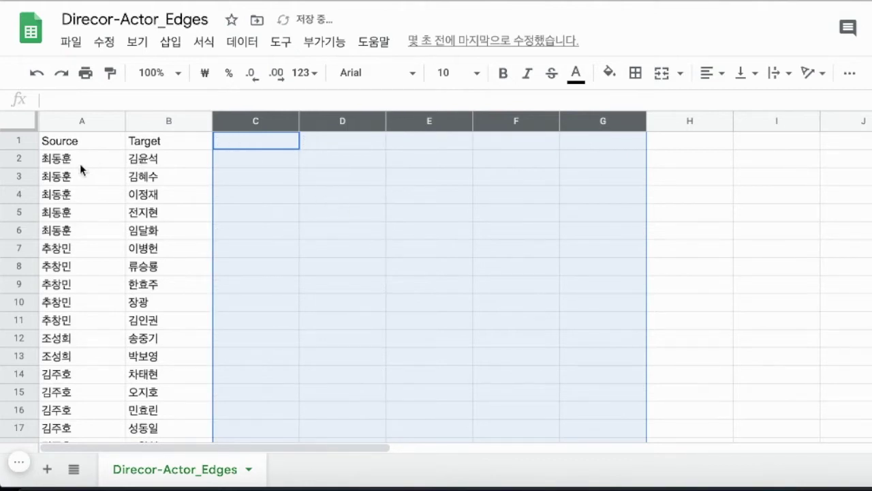
- Examine the Source and Target headers in row 1 and the empty header cells beside them
left_click(16, 140)
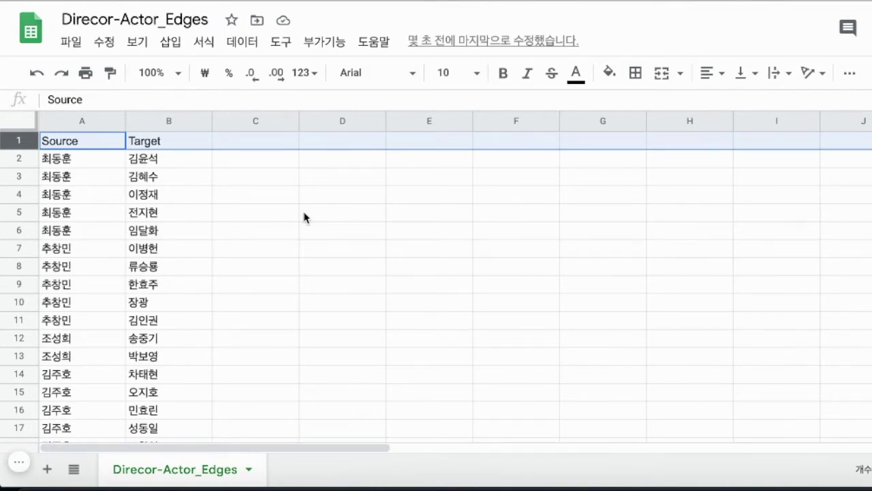
left_click(71, 142)
left_click(159, 141)
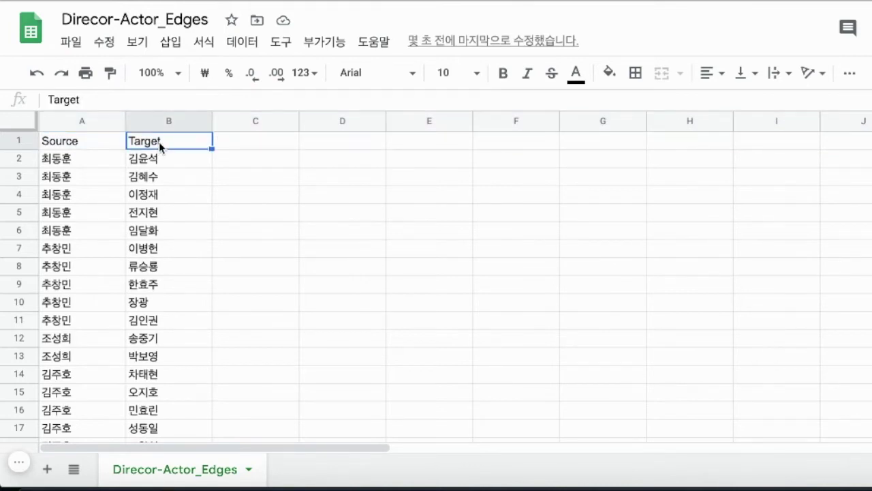
left_click(17, 140)
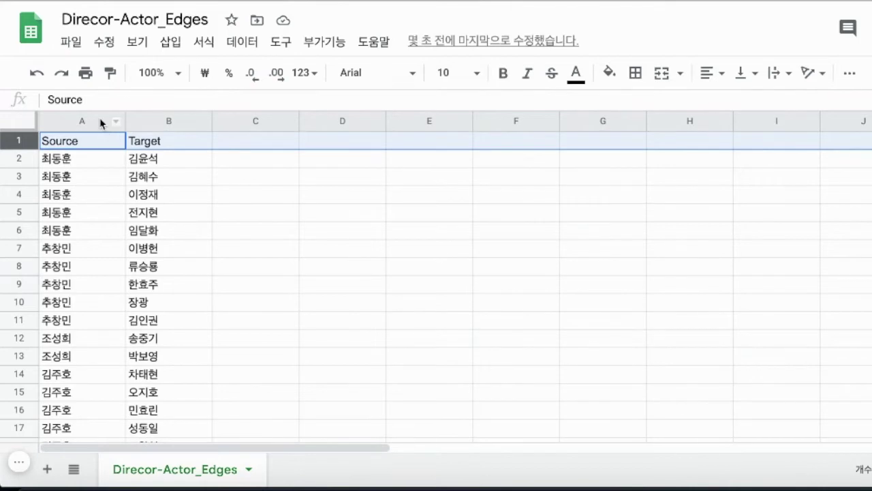
left_click(82, 142)
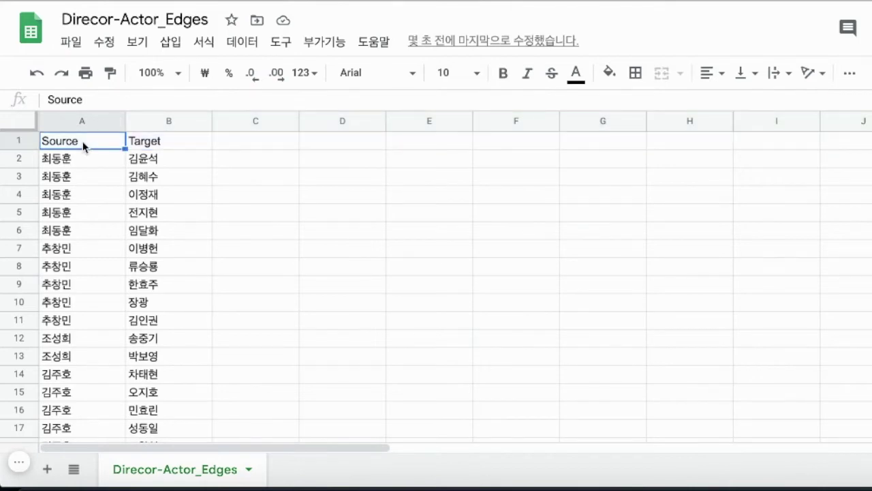
left_click(169, 143)
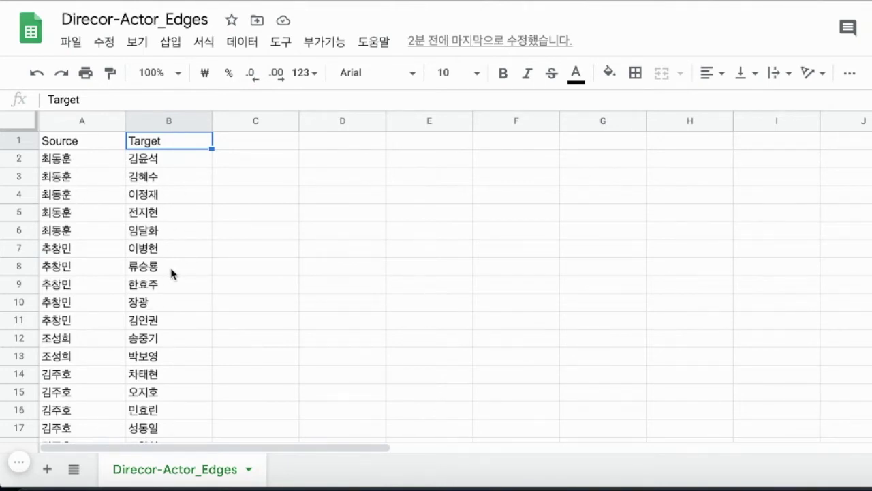
left_click(258, 143)
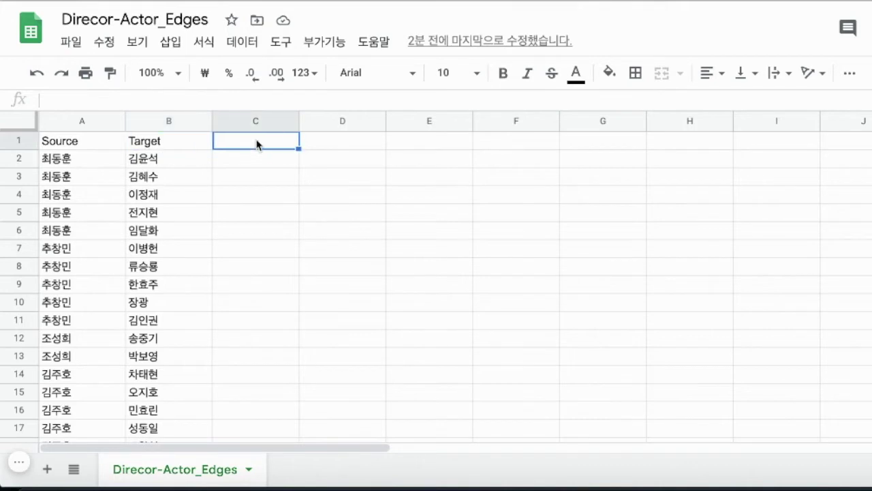
left_click(326, 143)
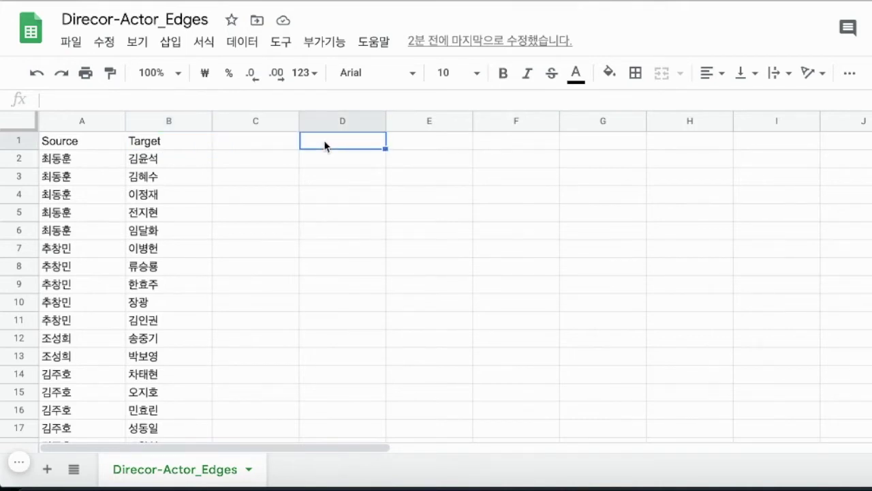
left_click(422, 143)
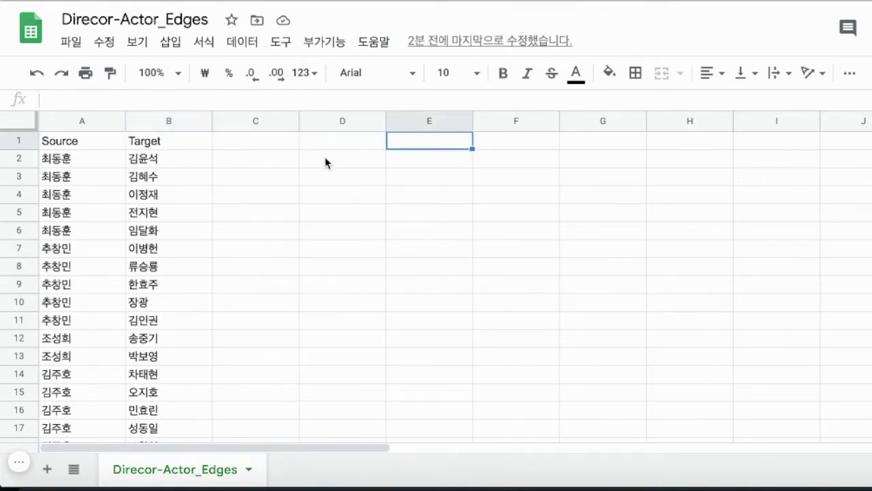
left_click(259, 142)
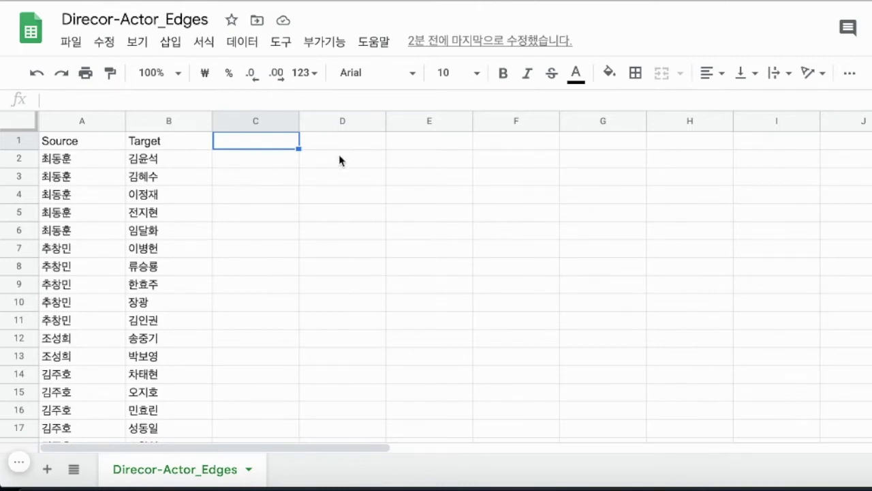
left_click(356, 144)
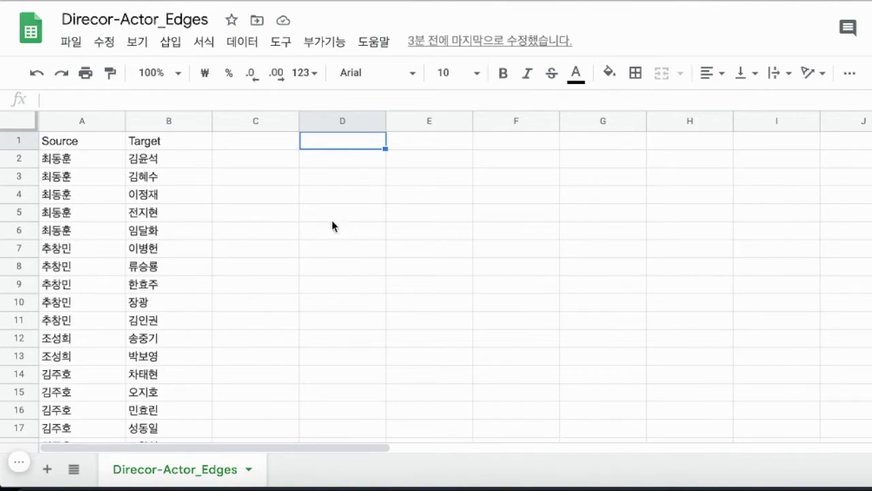
- Enter the header Year in cell C1, beside Target
left_click(270, 145)
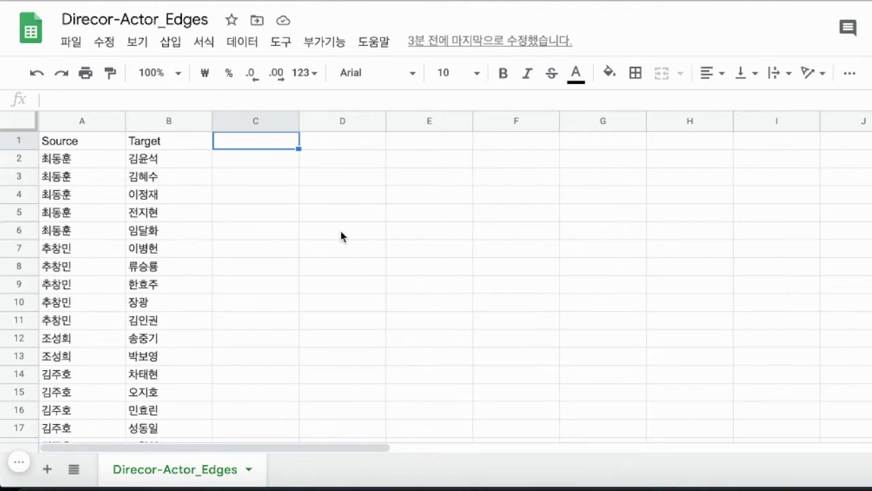
type("Year")
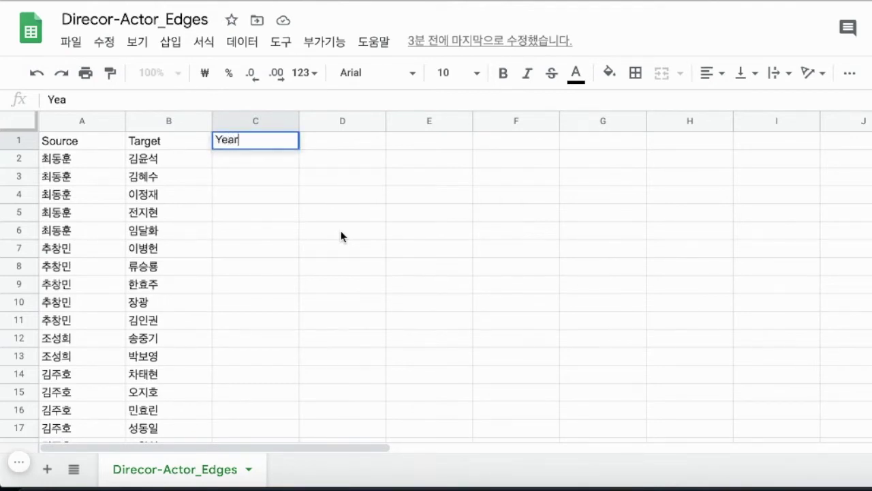
key("Return")
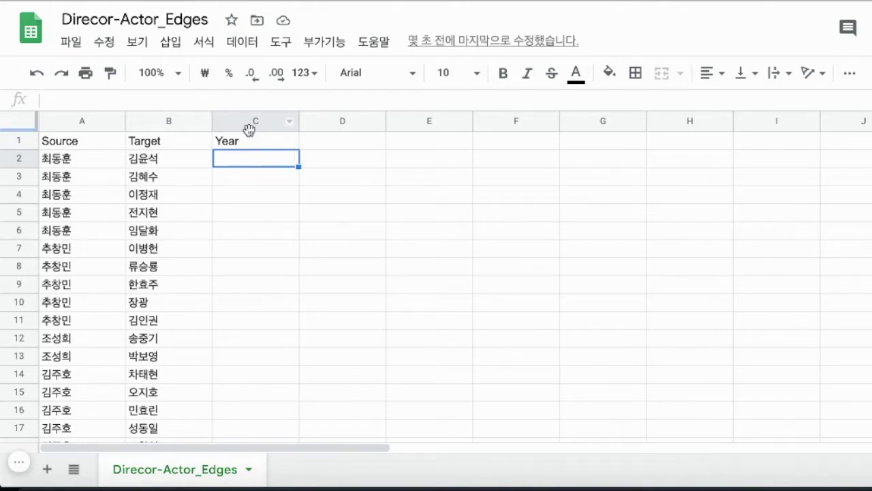
left_click(343, 141)
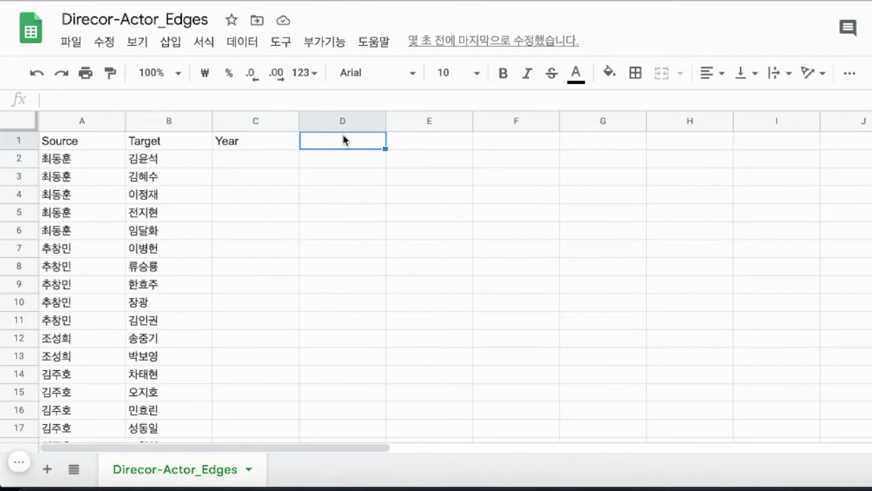
left_click(417, 141)
left_click(512, 144)
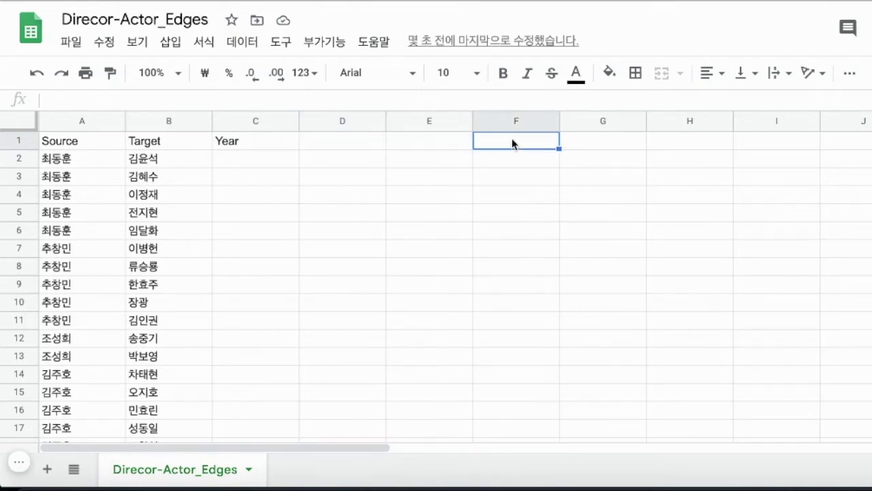
left_click(610, 147)
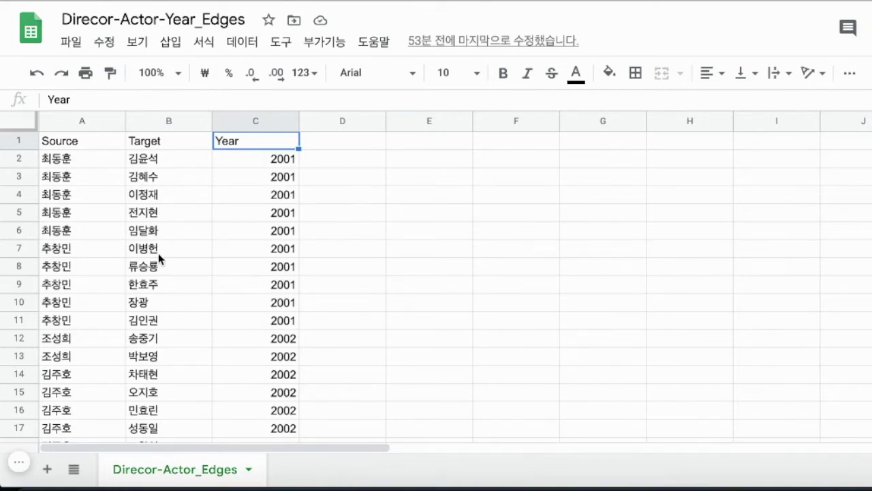
- Review the year values down column C of the Direcor-Actor-Year_Edges spreadsheet and return to row 1
scroll(283, 255, "down", 14)
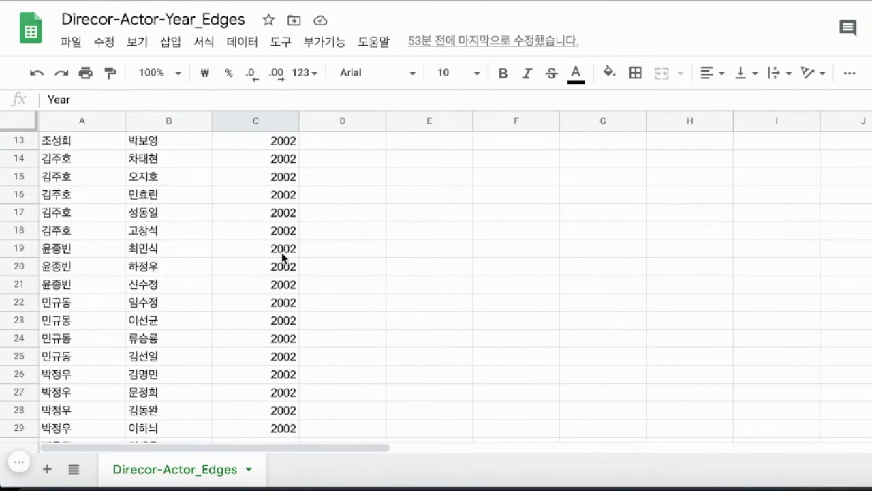
scroll(282, 252, "down", 17)
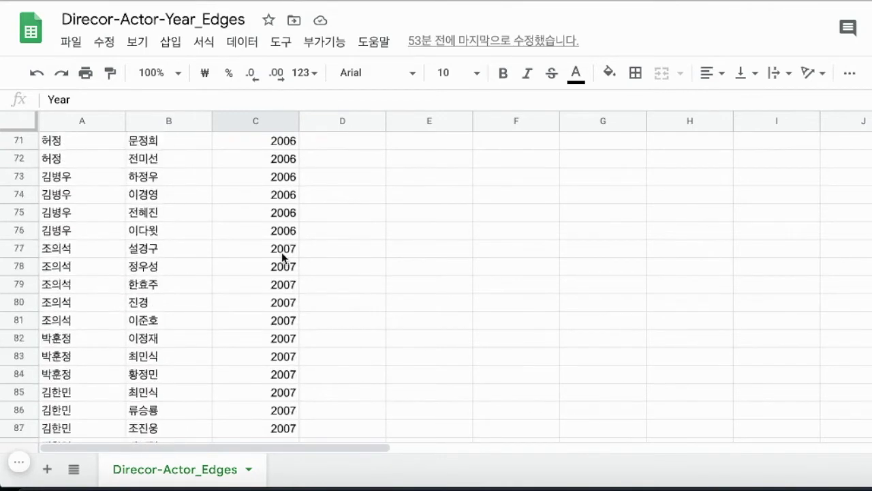
scroll(281, 253, "down", 12)
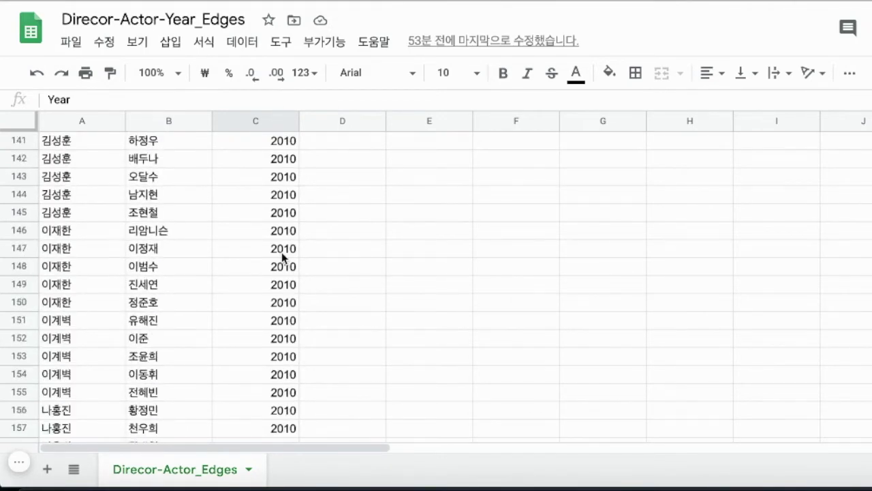
scroll(282, 252, "up", 20)
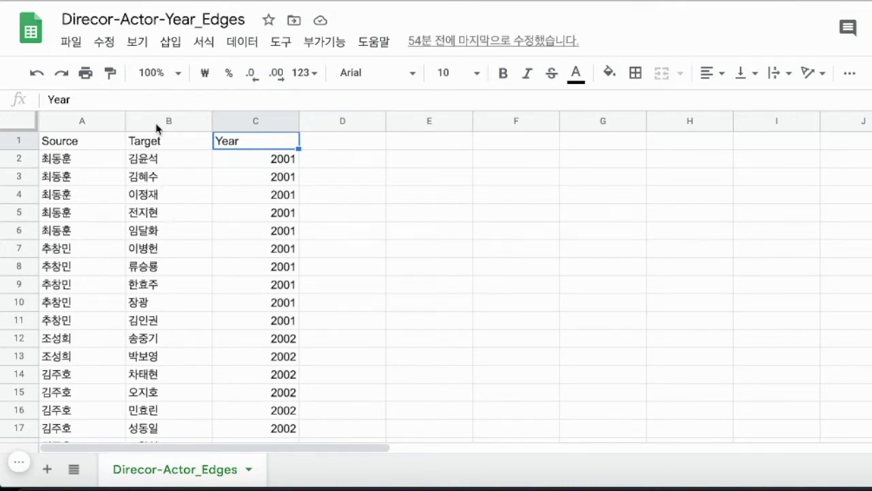
- Check the comma-separated values (.csv, current sheet) download format for the Direcor-Actor-Year_Edges spreadsheet without downloading it
left_click(72, 43)
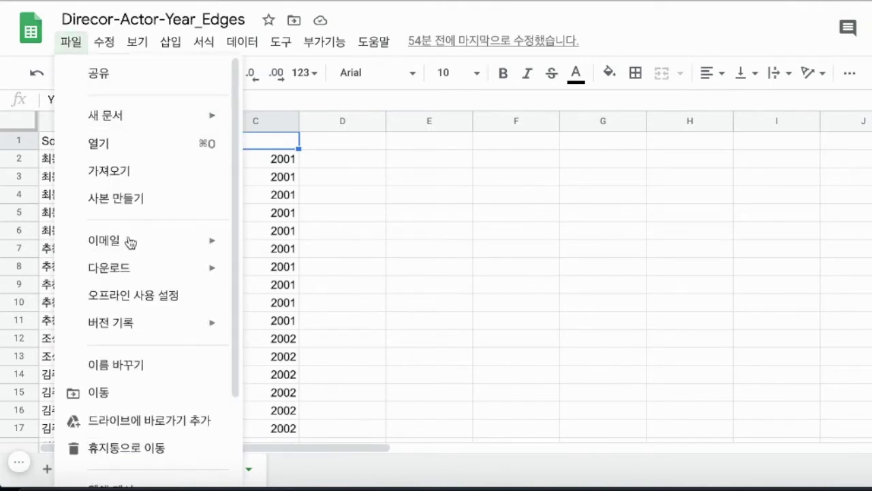
mouse_move(137, 280)
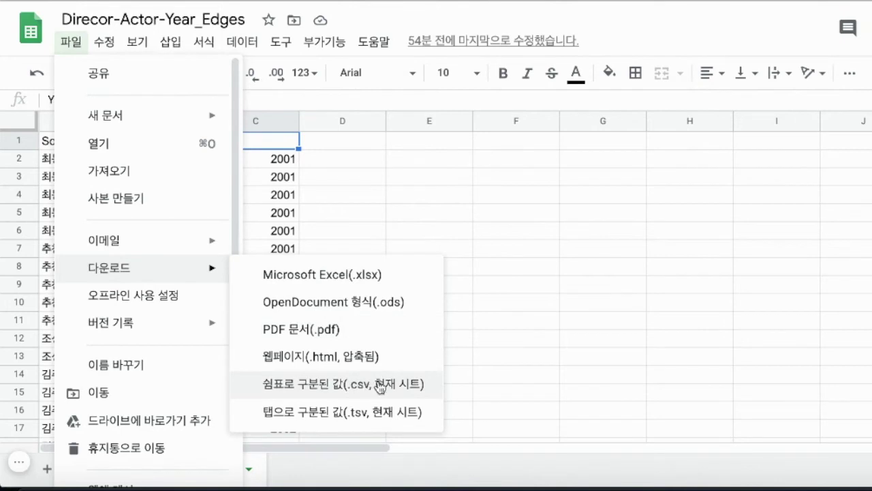
left_click(359, 145)
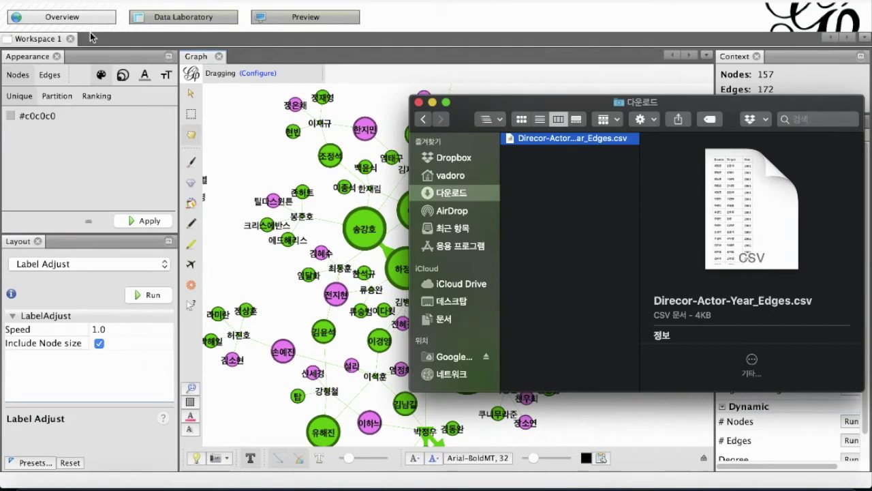
- Begin a spreadsheet import in Gephi and open Direcor-Actor-Year_Edges.csv from the Downloads folder
left_click(133, 1)
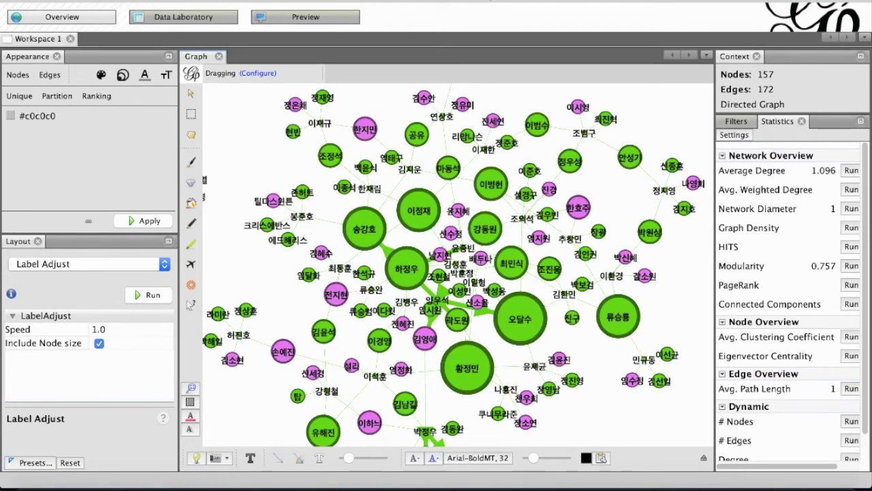
left_click(81, 1)
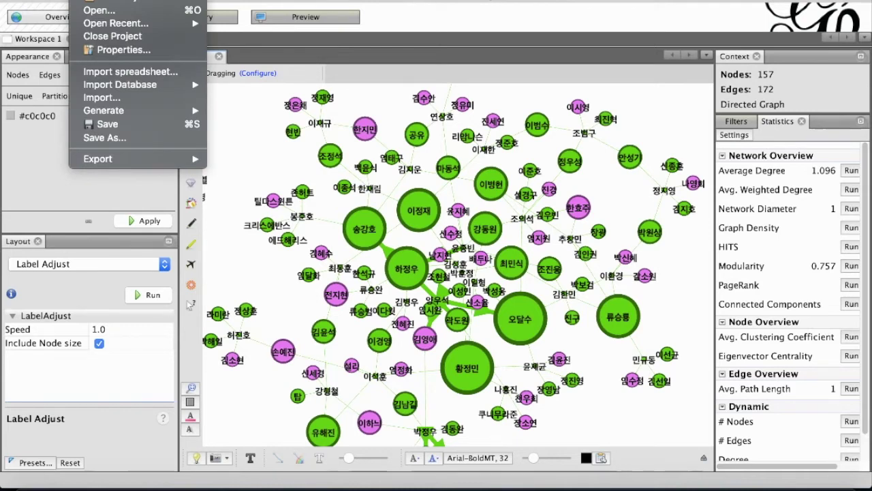
left_click(143, 72)
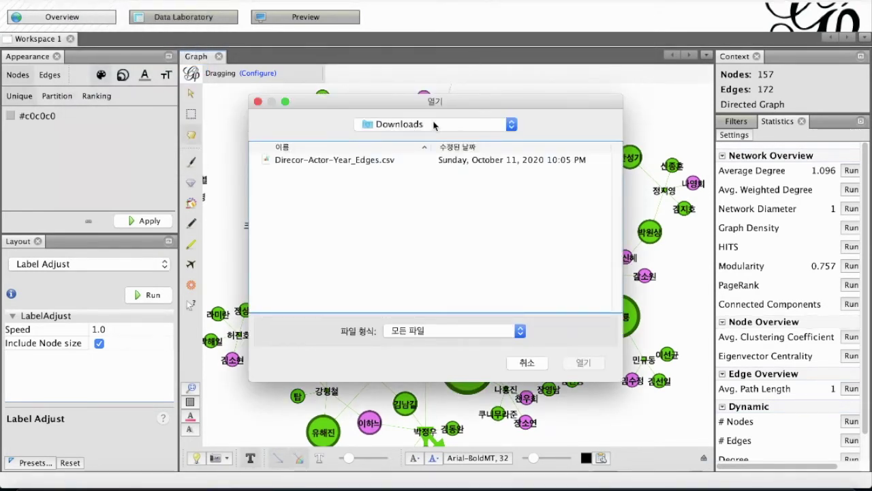
left_click(357, 163)
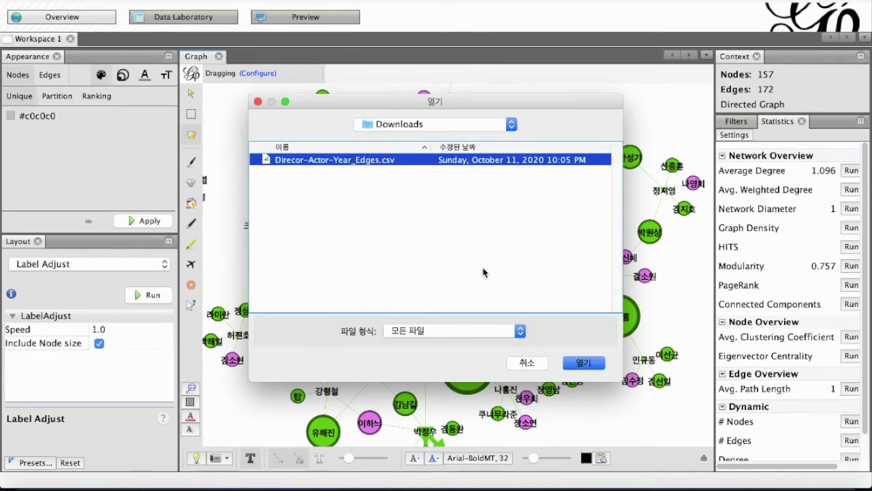
left_click(583, 362)
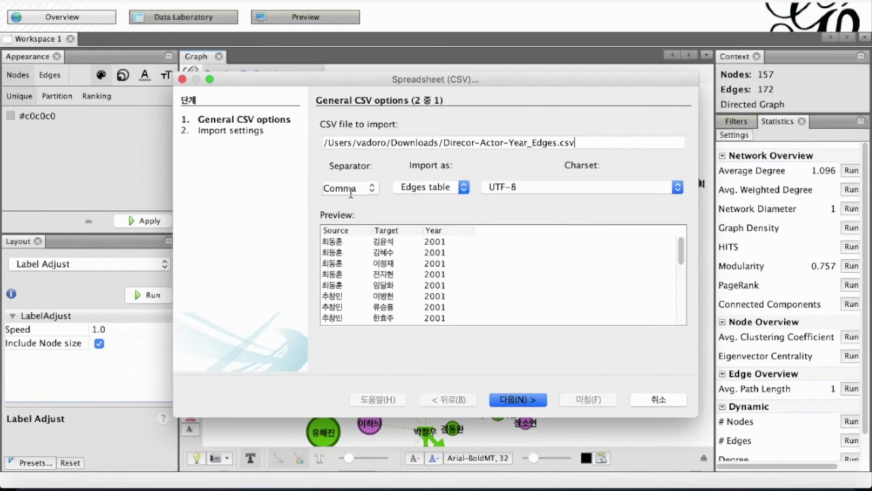
- Import the CSV as a comma-separated UTF-8 edges table with Year as Integer, into a directed graph in a new workspace
left_click(531, 402)
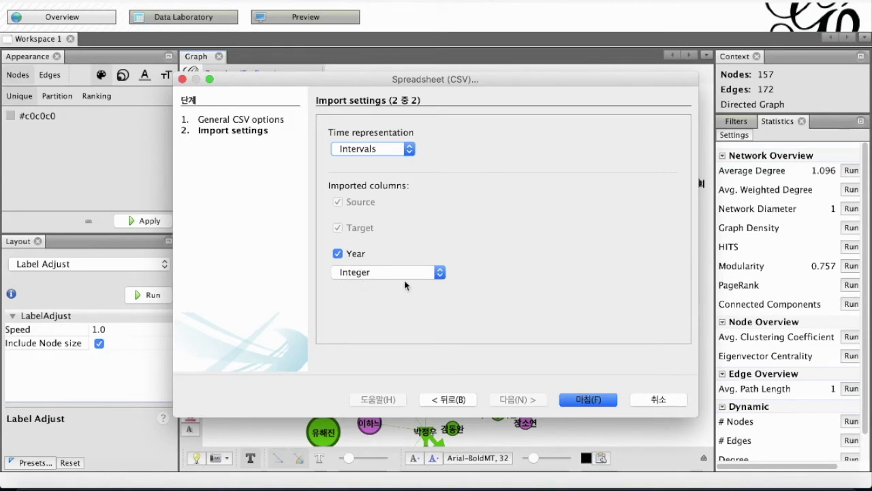
left_click(446, 276)
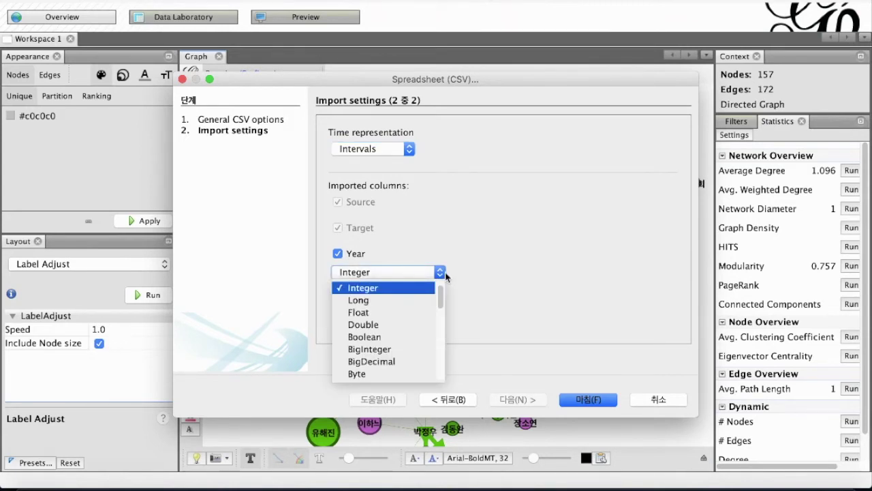
left_click(367, 275)
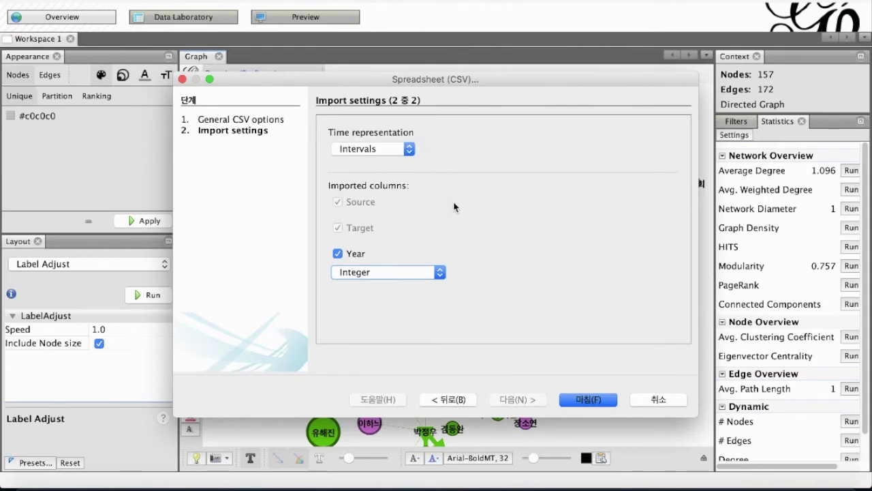
left_click(585, 401)
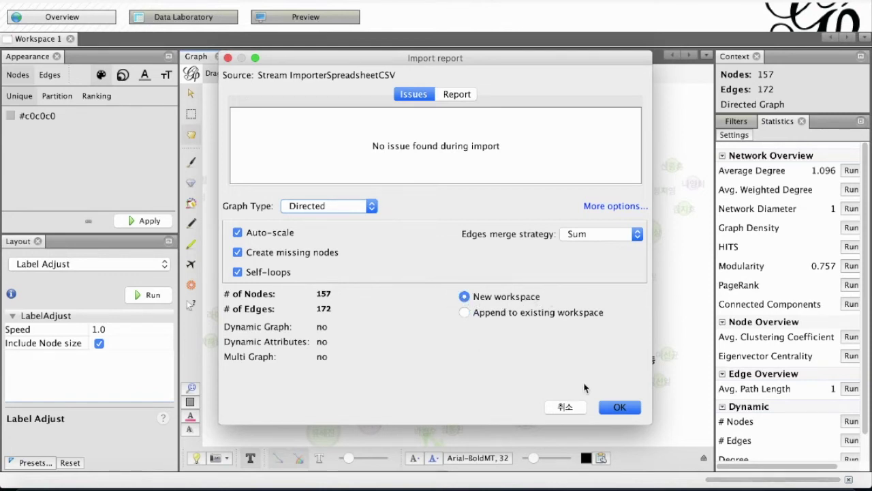
left_click(619, 409)
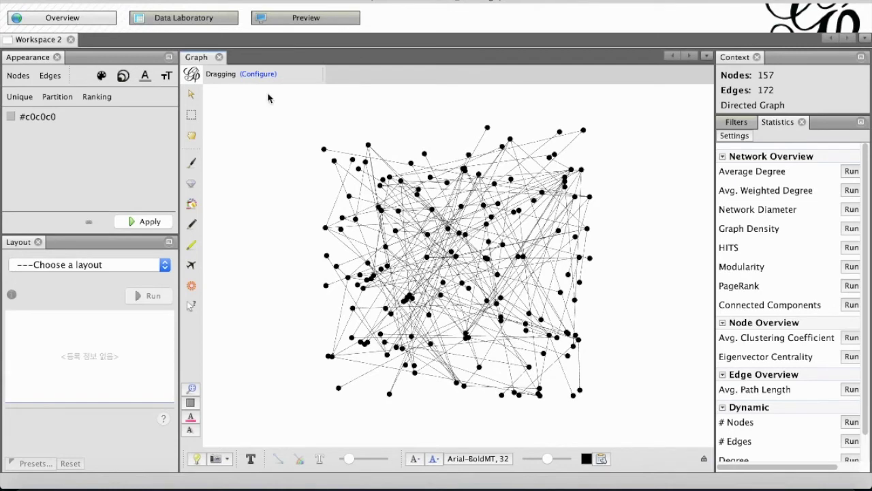
- Merge the edge table's year column using Create time interval, with year as start and end time, parsed as numbers
left_click(195, 19)
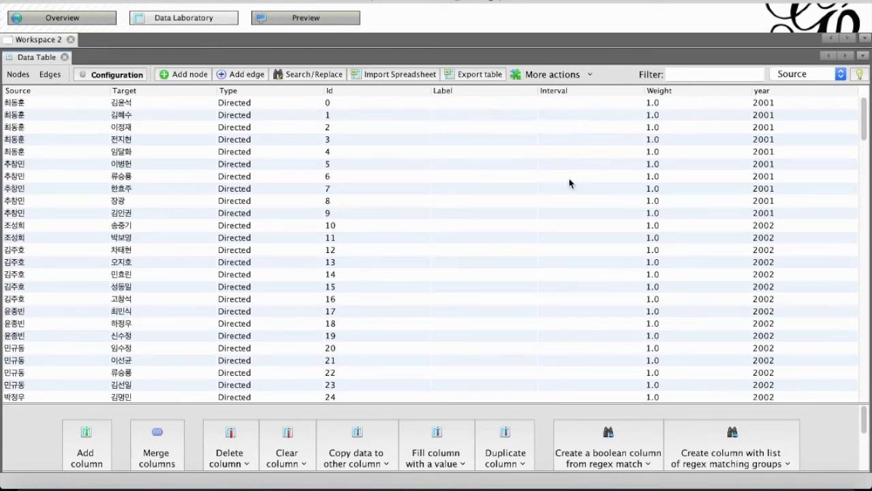
left_click(145, 450)
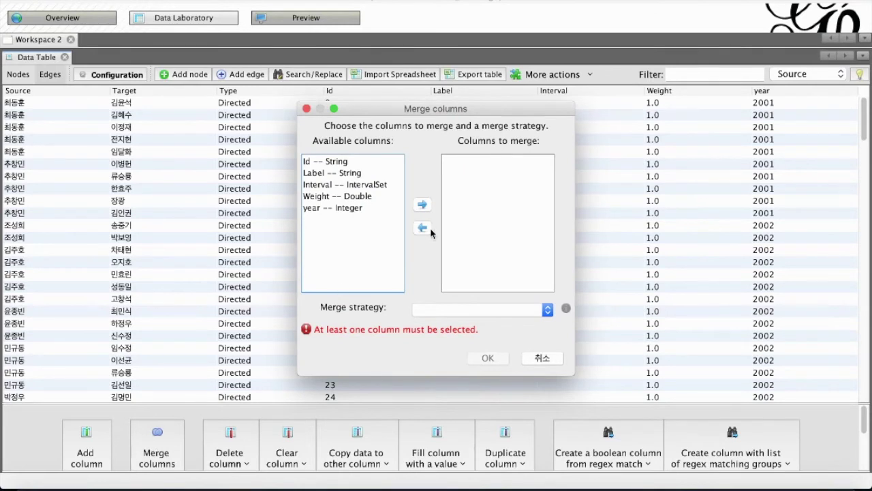
left_click(324, 211)
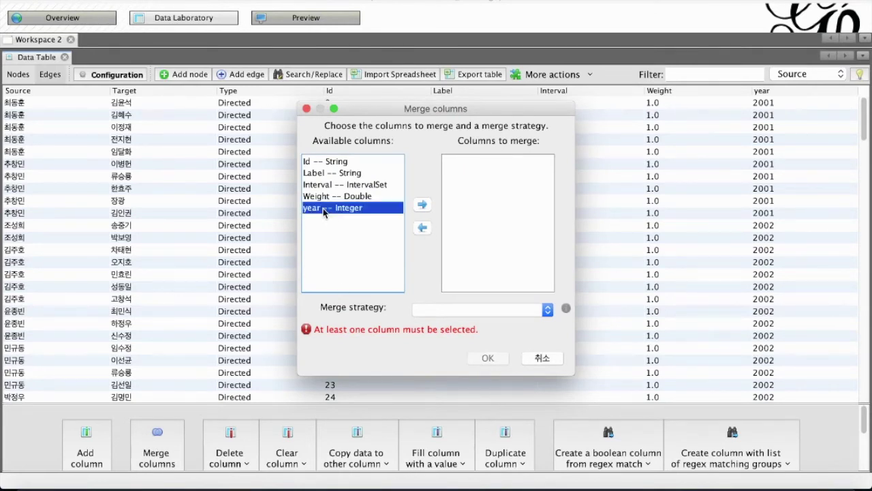
left_click(422, 205)
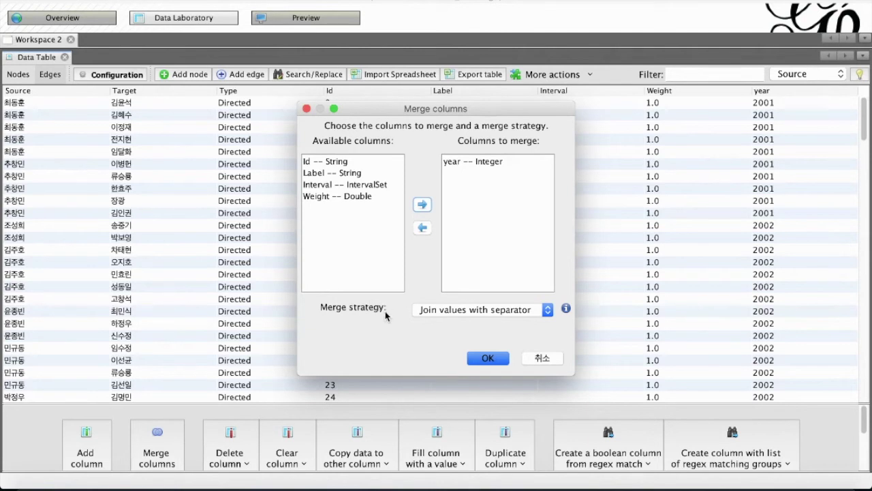
left_click(549, 310)
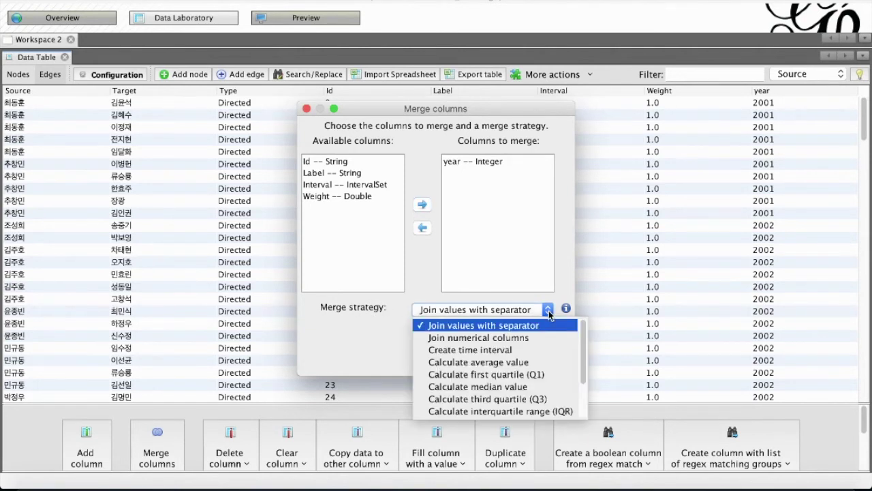
left_click(497, 355)
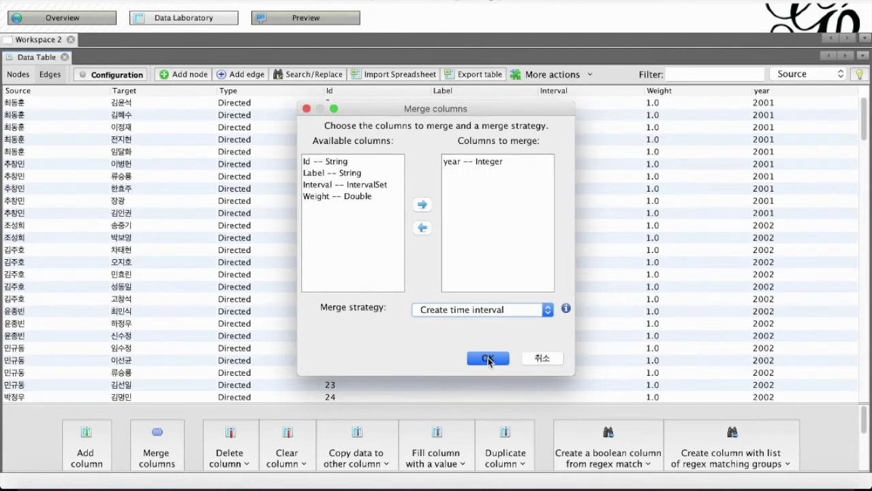
left_click(488, 360)
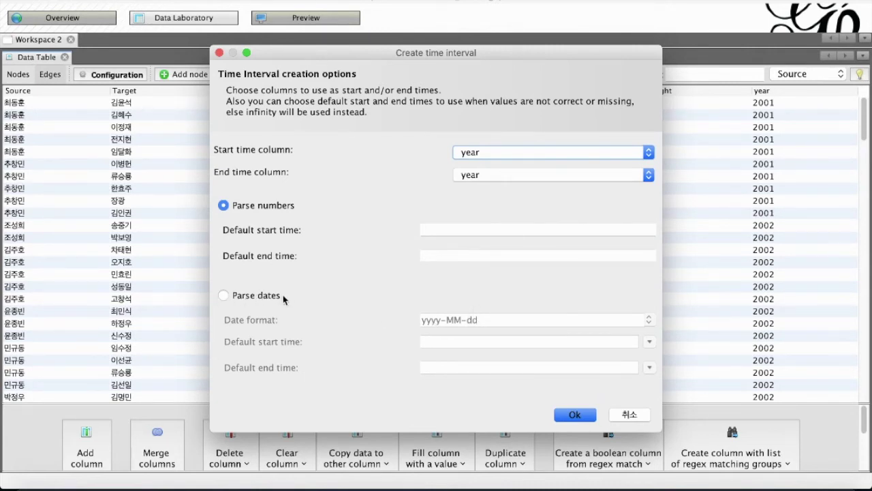
left_click(575, 414)
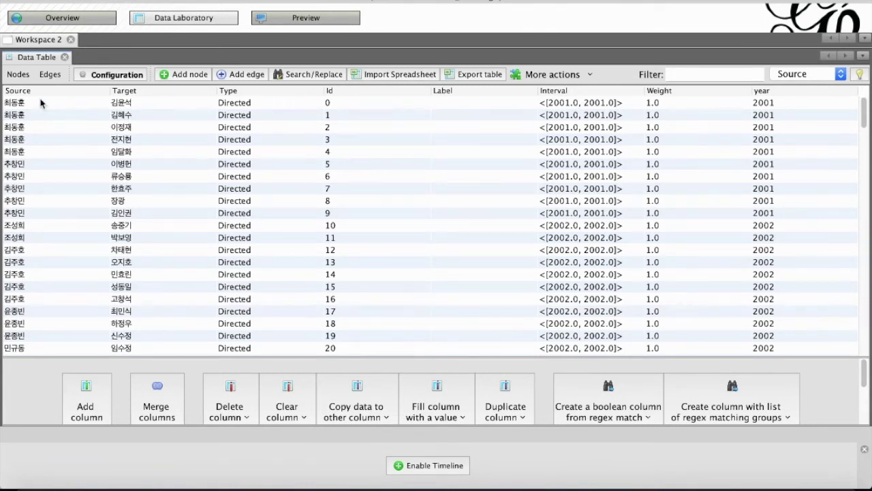
- Copy the Id column's data to the Label column in the nodes table
left_click(15, 76)
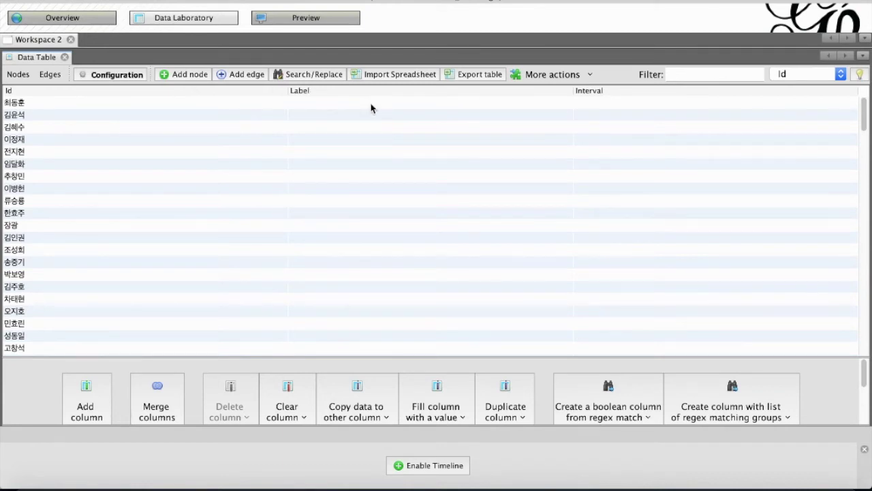
left_click(357, 394)
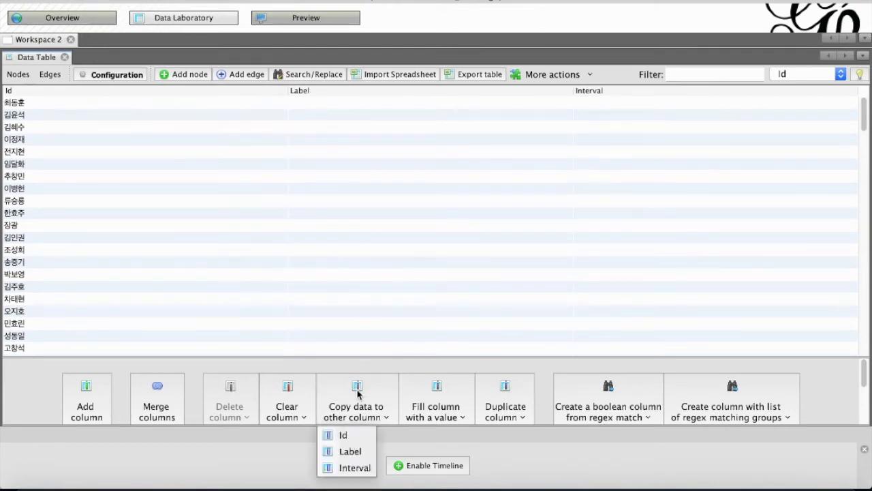
left_click(344, 436)
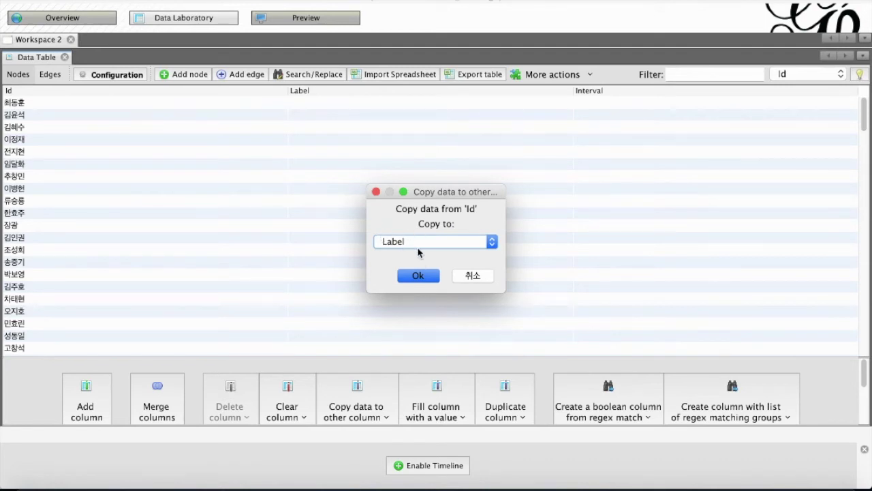
left_click(417, 277)
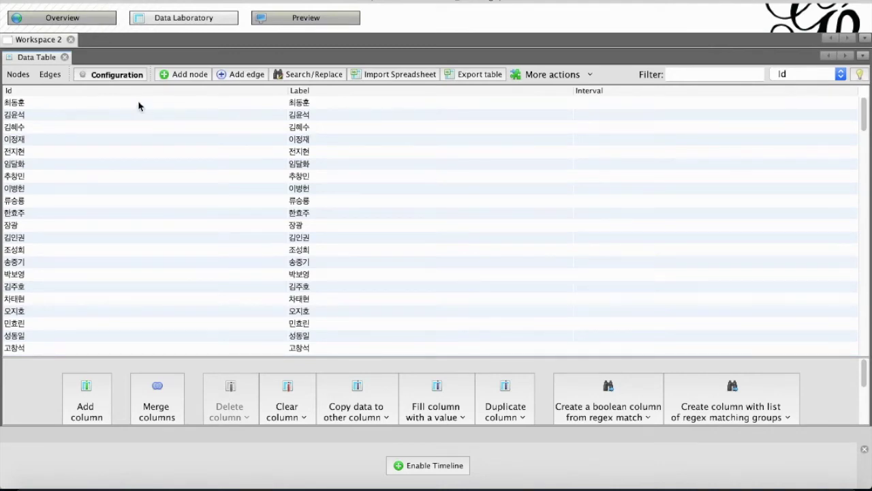
- Calculate the network's Average Degree in the Overview, review the degree distribution report and close it
left_click(55, 20)
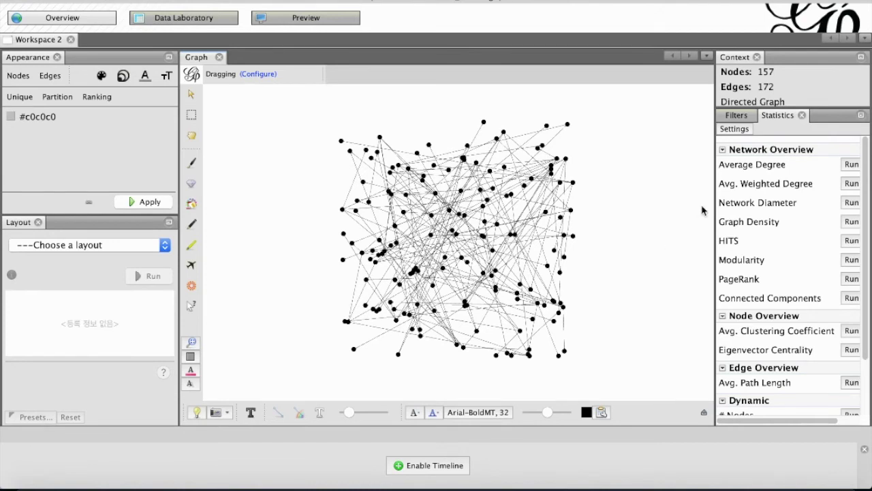
left_click(851, 164)
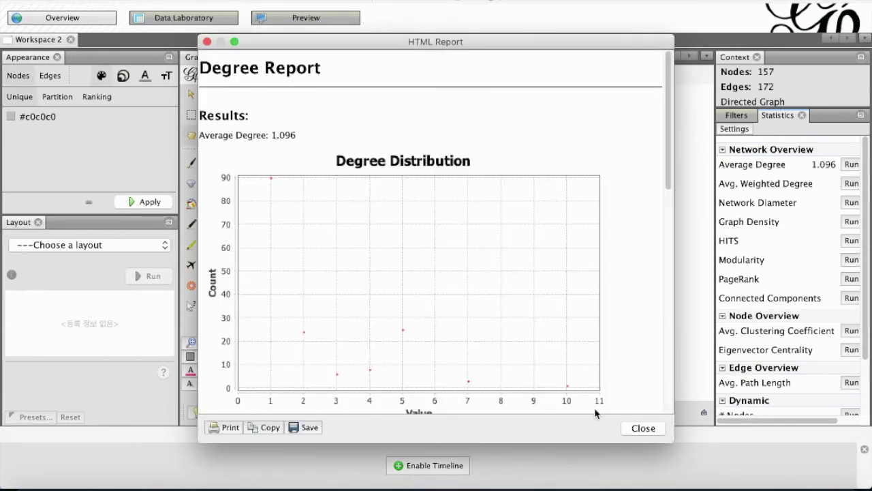
scroll(602, 392, "down", 10)
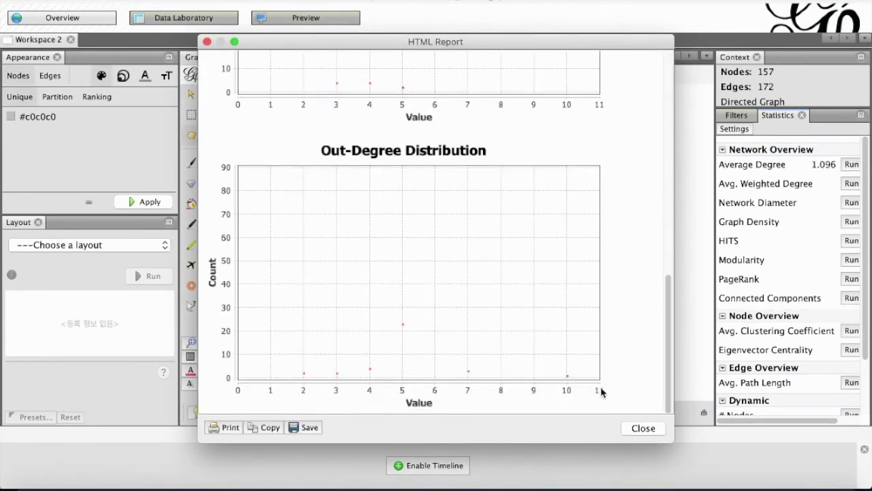
scroll(601, 391, "up", 5)
left_click(641, 428)
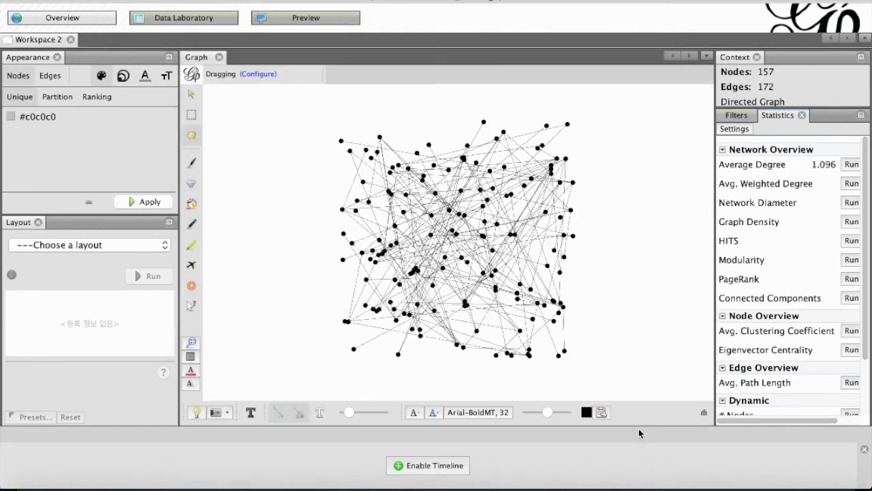
- Size the nodes by In-Degree ranking with a minimum size of 5 and a maximum of 100
left_click(124, 77)
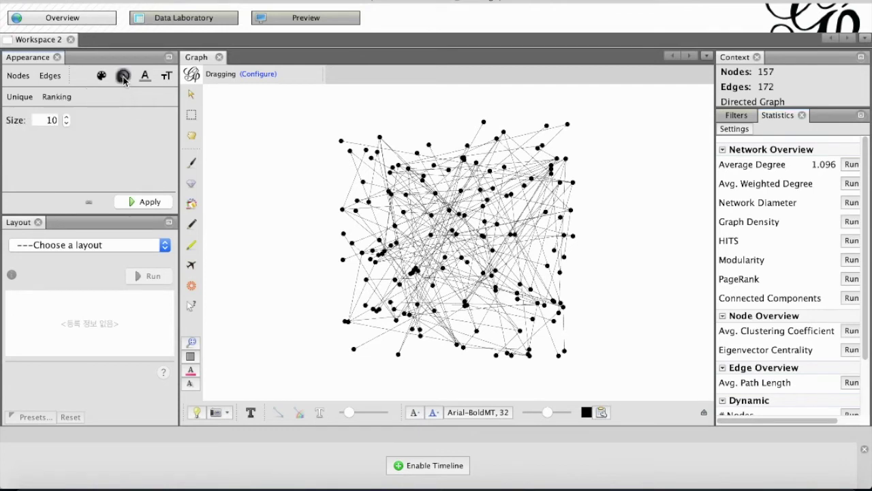
left_click(56, 99)
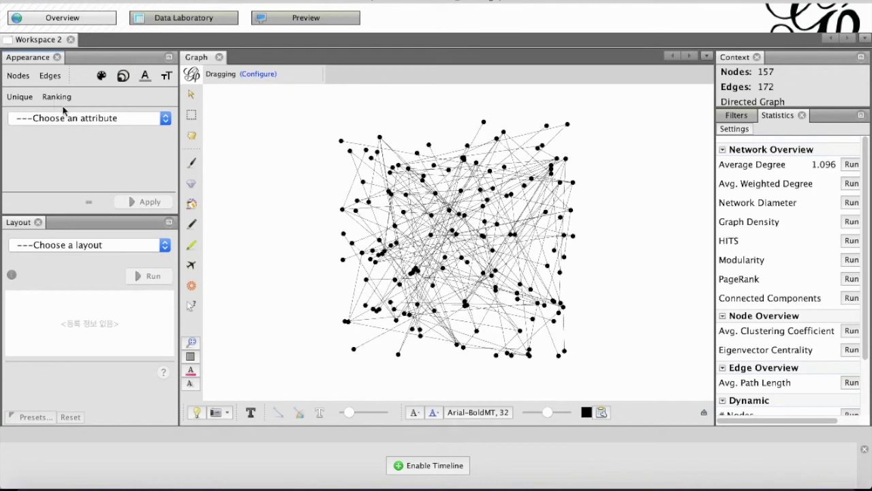
left_click(110, 120)
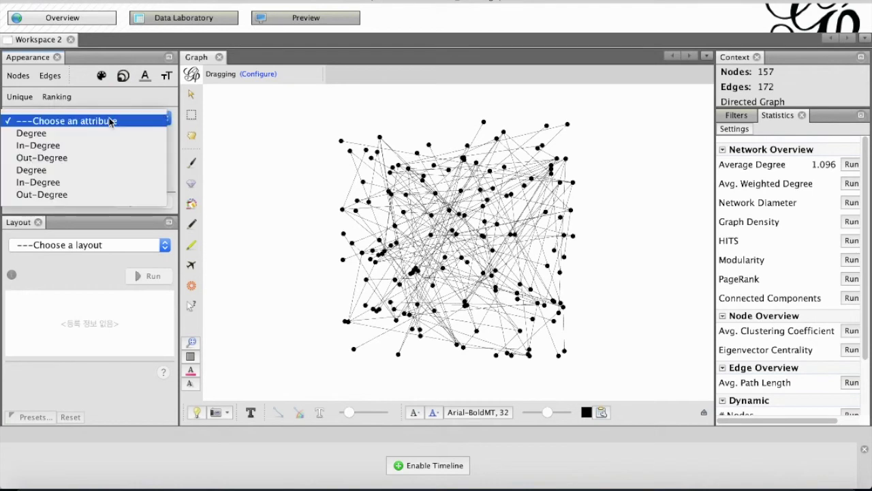
left_click(60, 146)
left_click(150, 203)
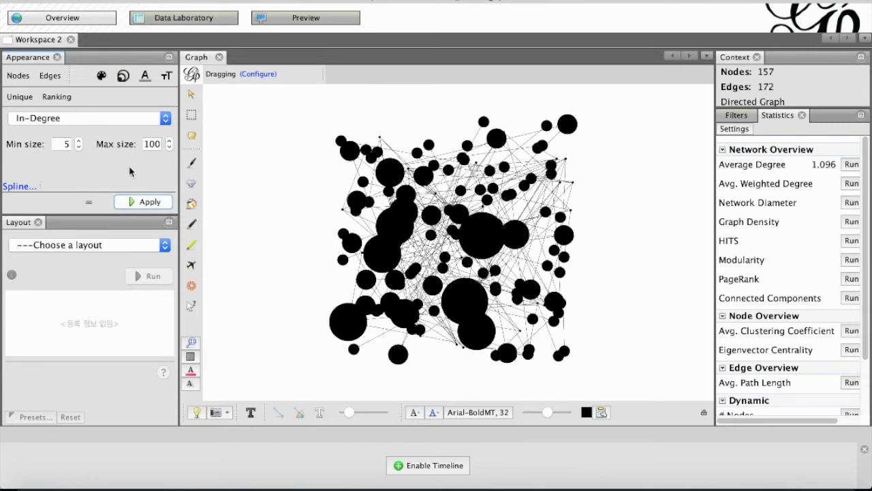
- Run the ForceAtlas 2 layout on the network
left_click(166, 247)
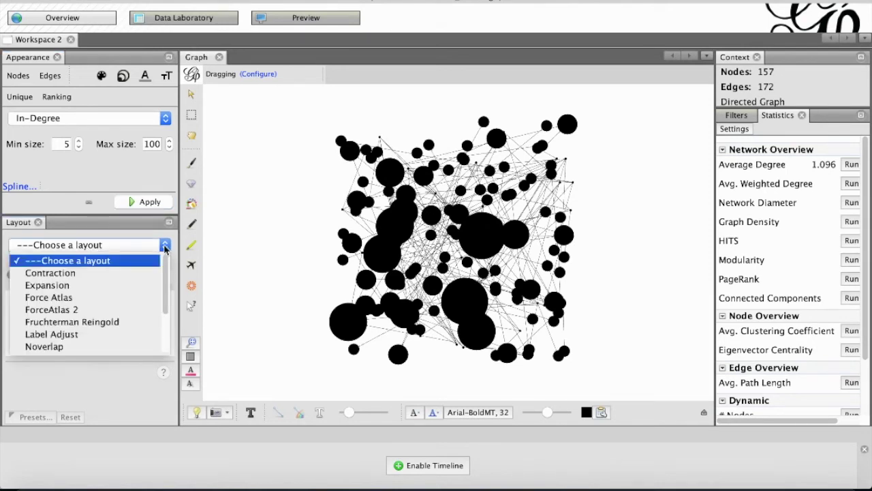
left_click(96, 311)
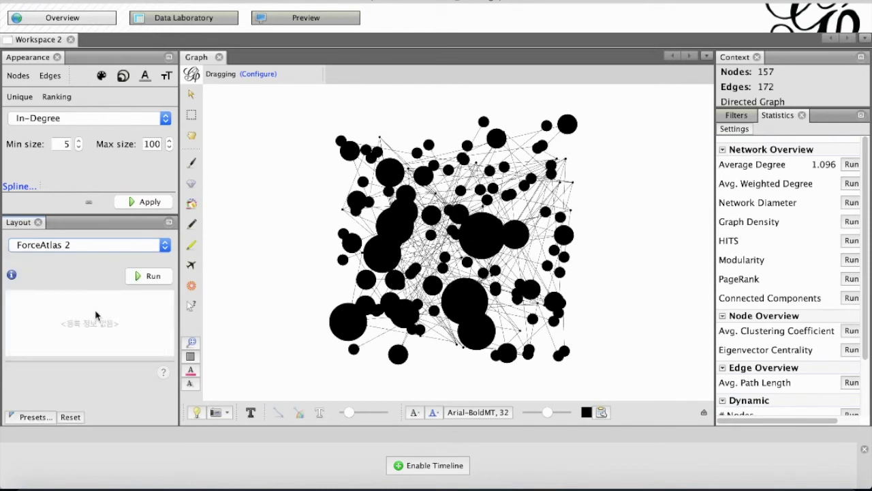
left_click(142, 278)
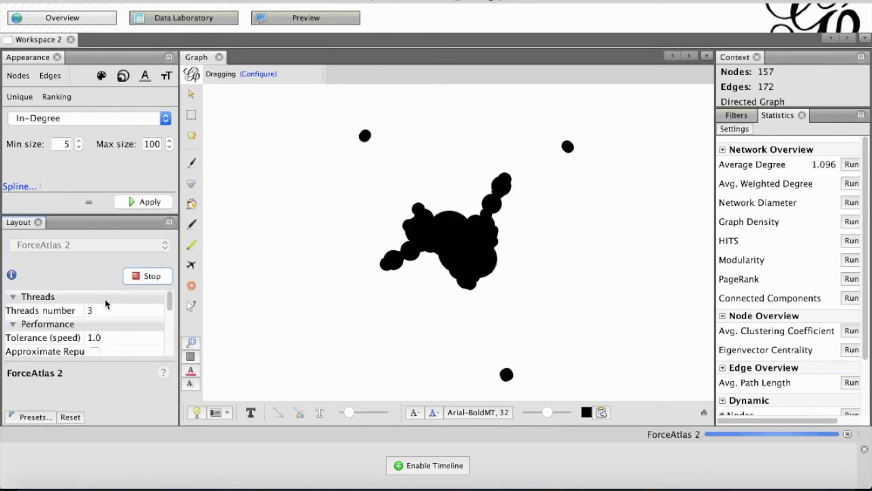
- Set ForceAtlas 2's Scaling to 10 and restart the layout
scroll(105, 303, "down", 3)
scroll(105, 303, "down", 3)
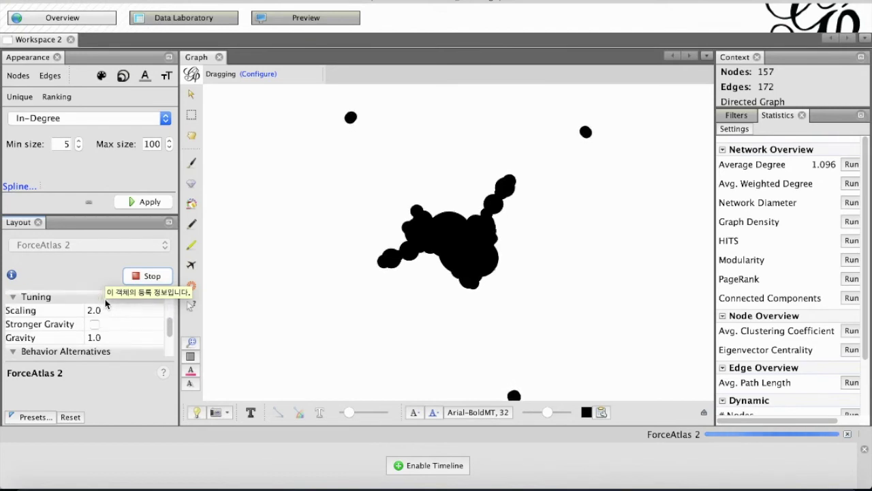
scroll(105, 303, "up", 1)
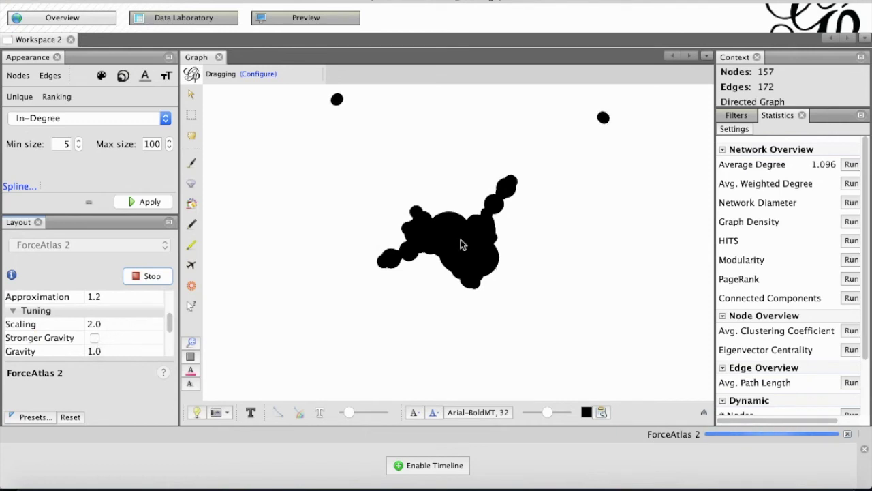
left_click(114, 324)
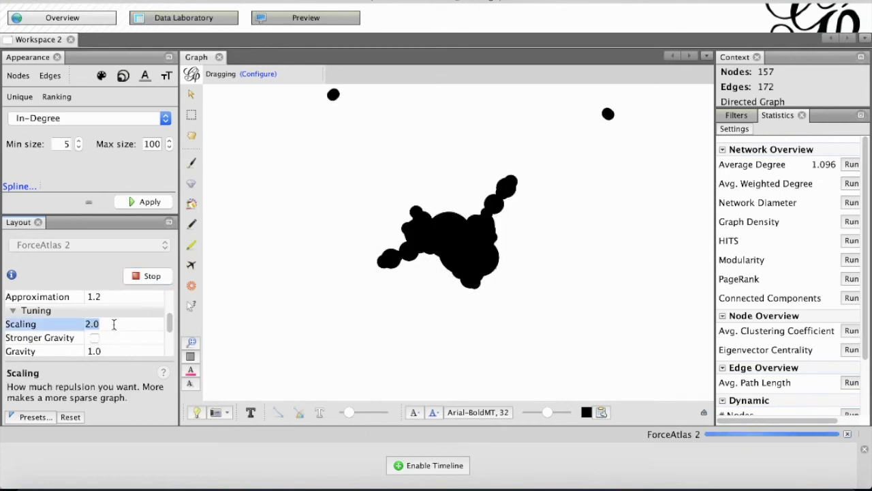
type("10")
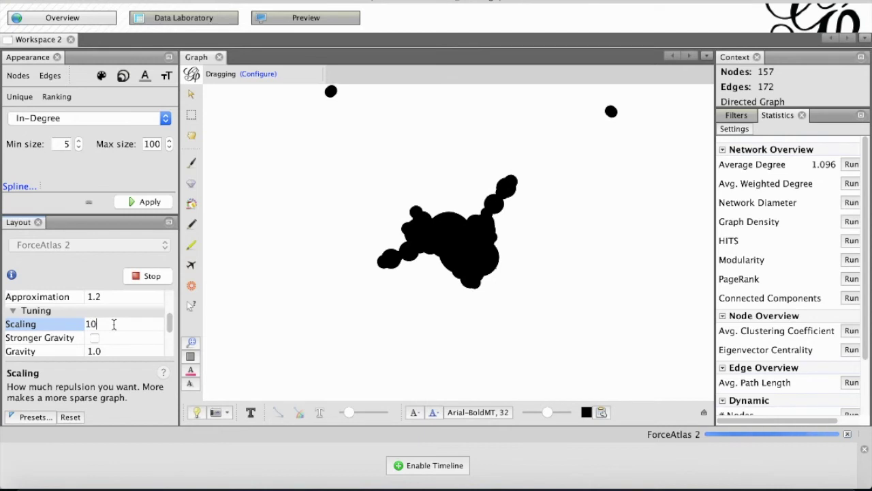
left_click(149, 279)
left_click(156, 279)
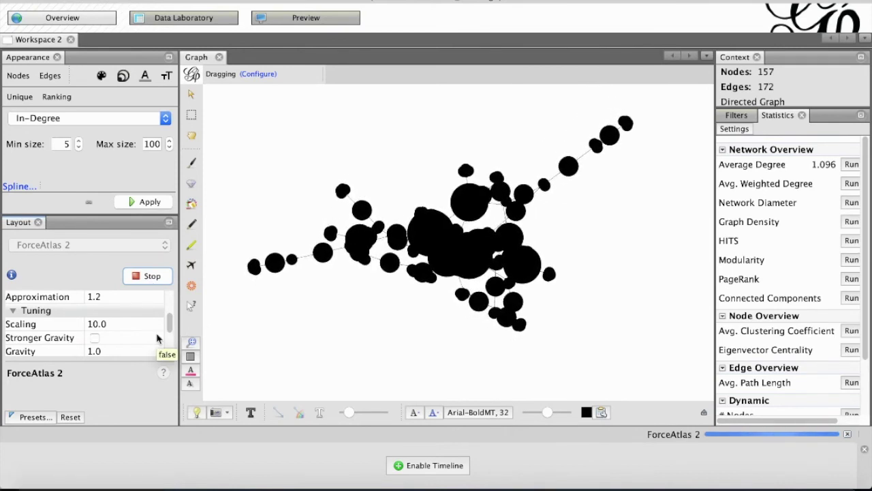
- Raise ForceAtlas 2's Scaling to 20, rerun the layout and stop it once the nodes have spread out
left_click(115, 325)
type("20")
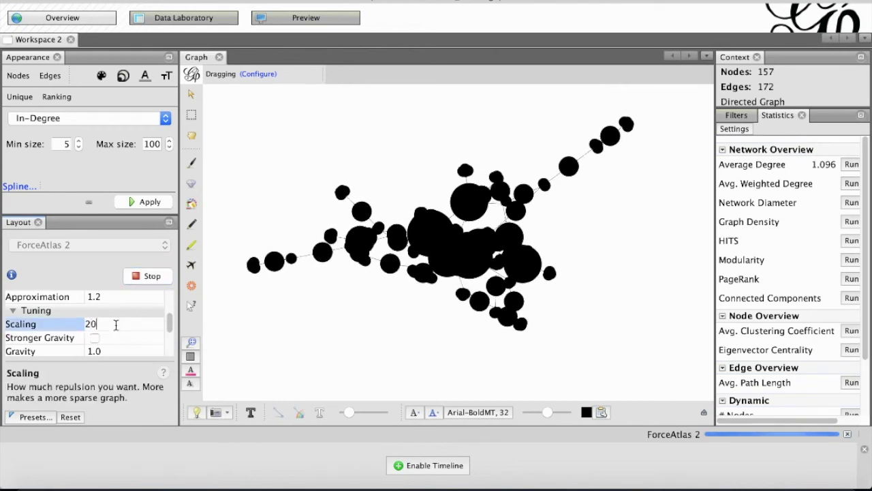
left_click(147, 277)
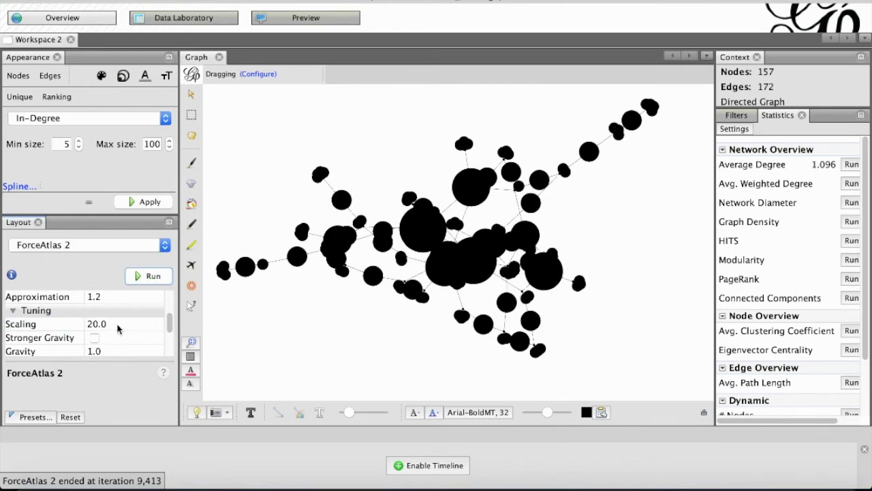
left_click(148, 276)
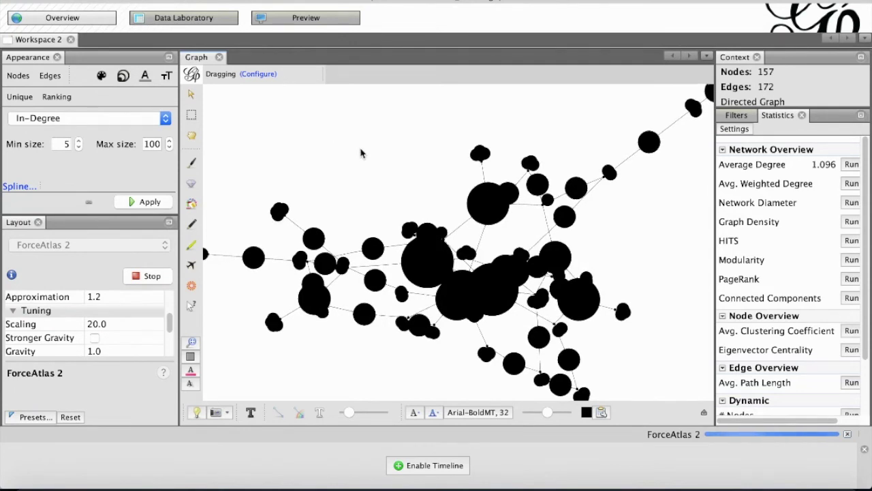
scroll(361, 151, "down", 2)
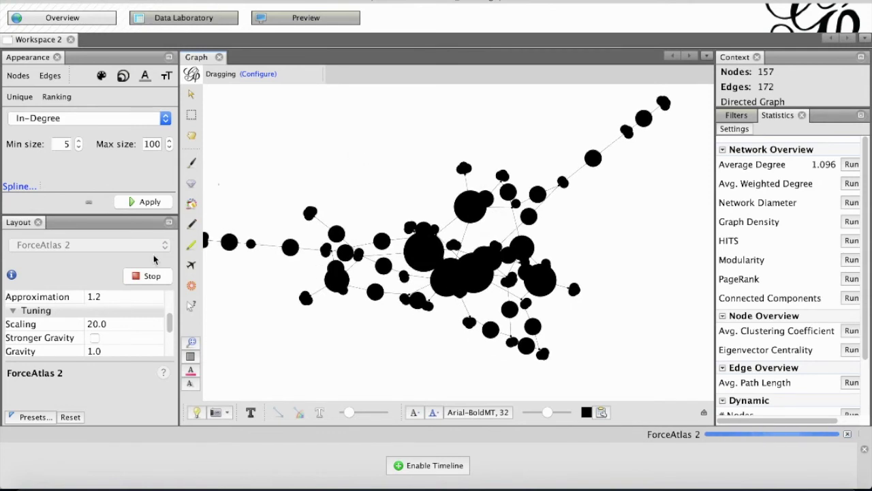
left_click(154, 277)
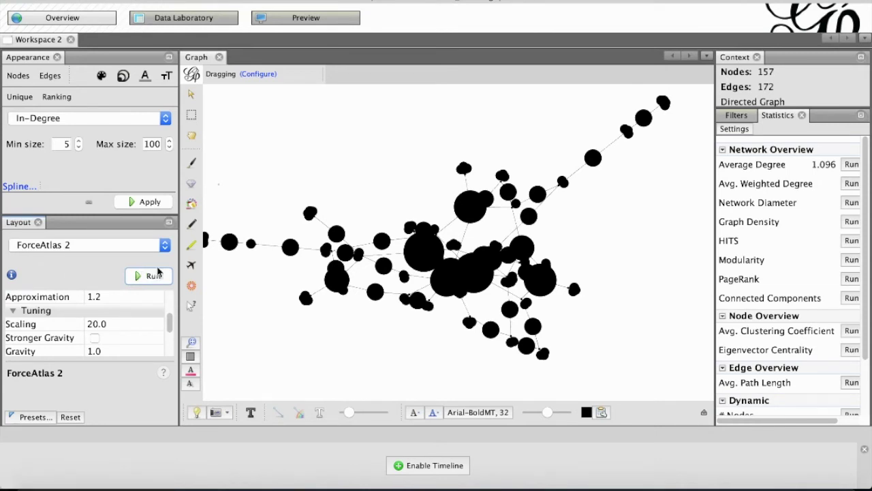
- Run the Noverlap layout with speed 3.0, ratio 1.2 and margin 5.0 to separate overlapping nodes
left_click(164, 246)
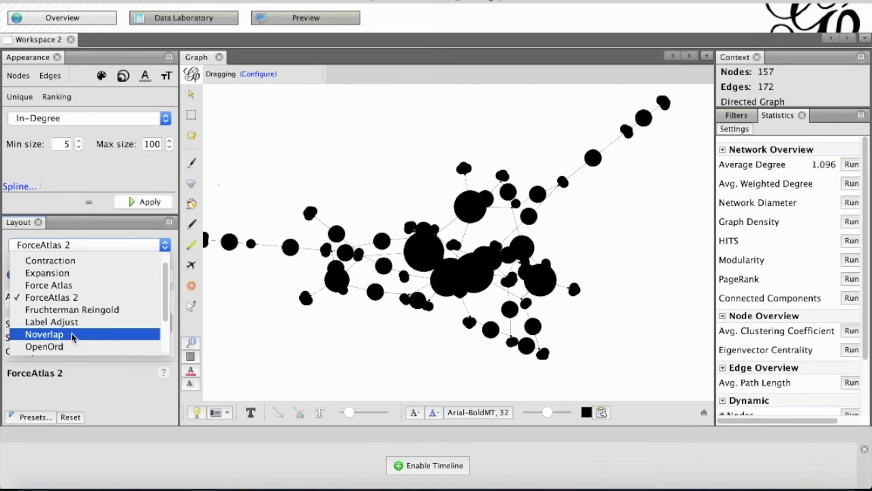
left_click(74, 337)
left_click(153, 276)
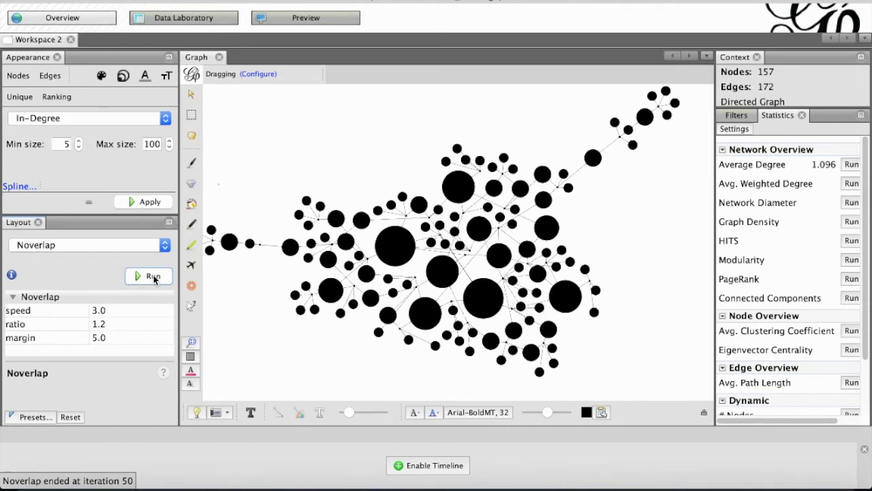
- Spread the graph out once with the Expansion layout at a scale factor of 1.2
left_click(165, 247)
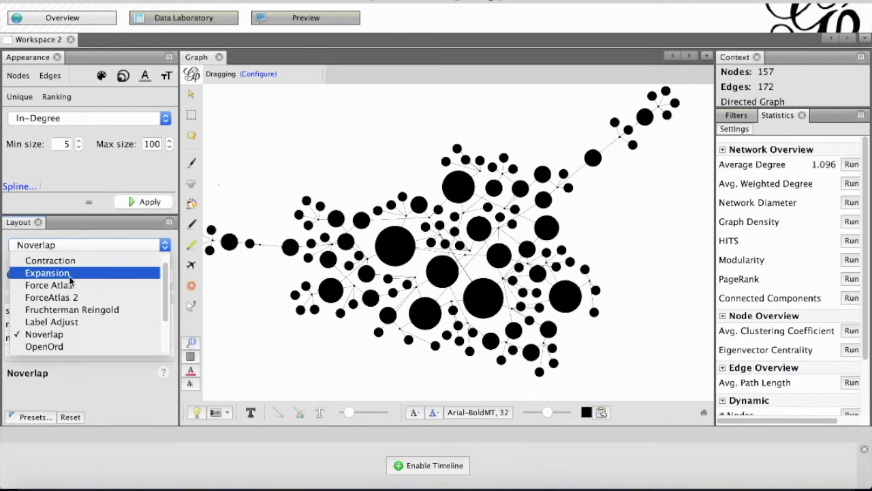
left_click(67, 275)
left_click(153, 276)
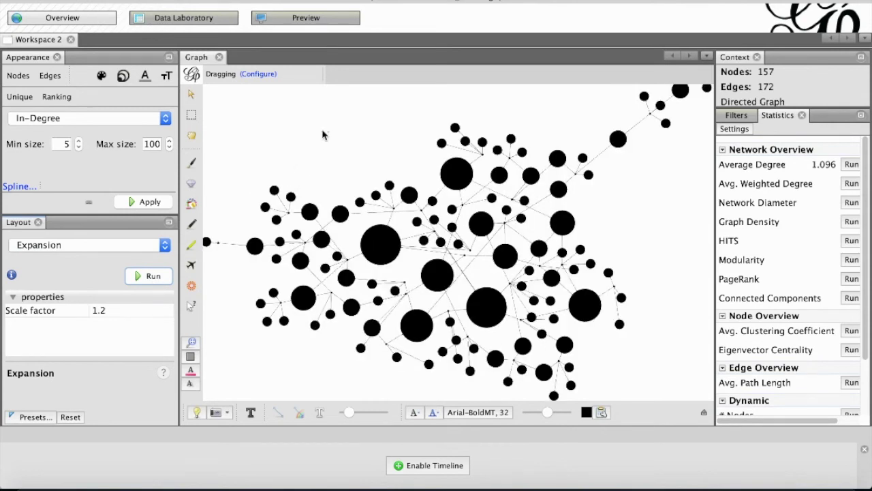
left_click(165, 247)
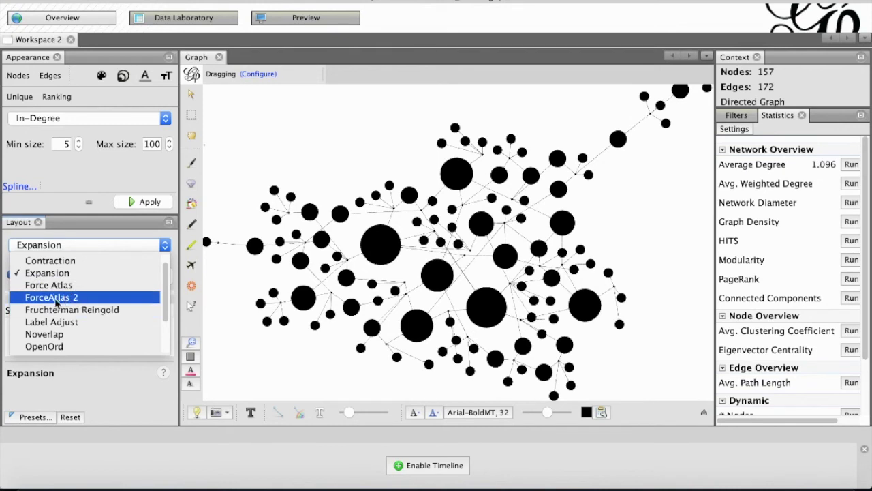
left_click(7, 237)
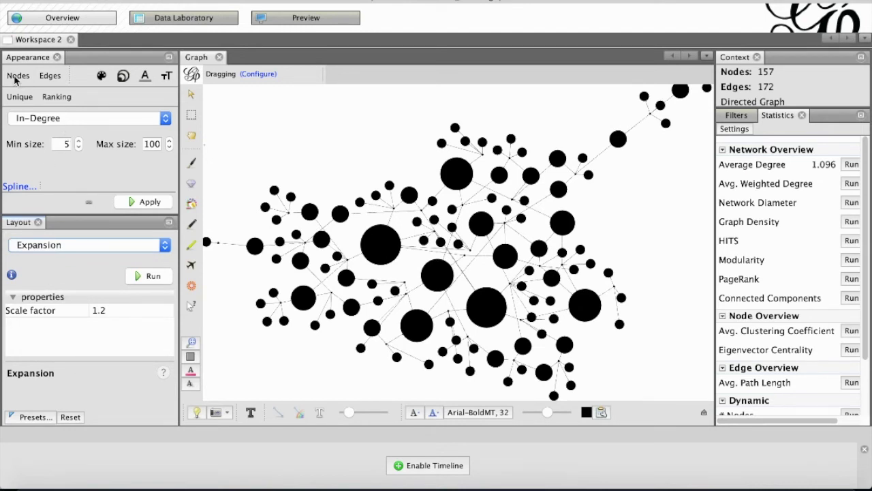
- Color all nodes with the unique light gray #c0c0c0
left_click(101, 76)
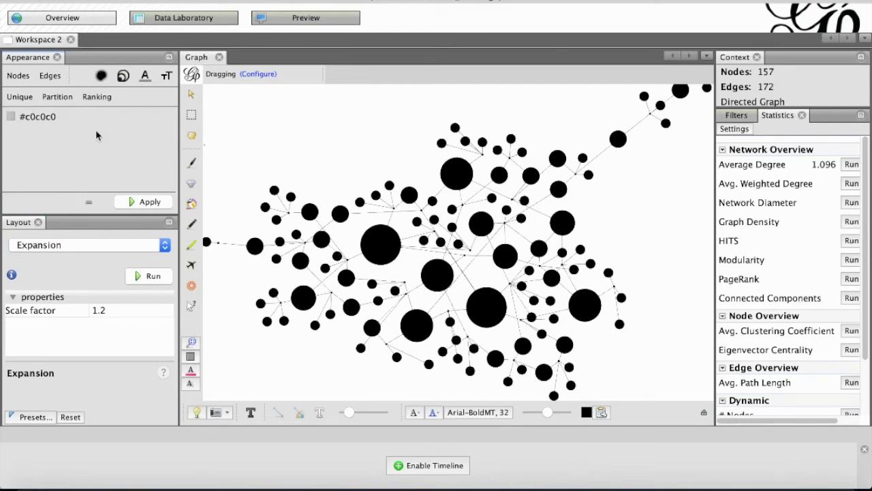
left_click(153, 200)
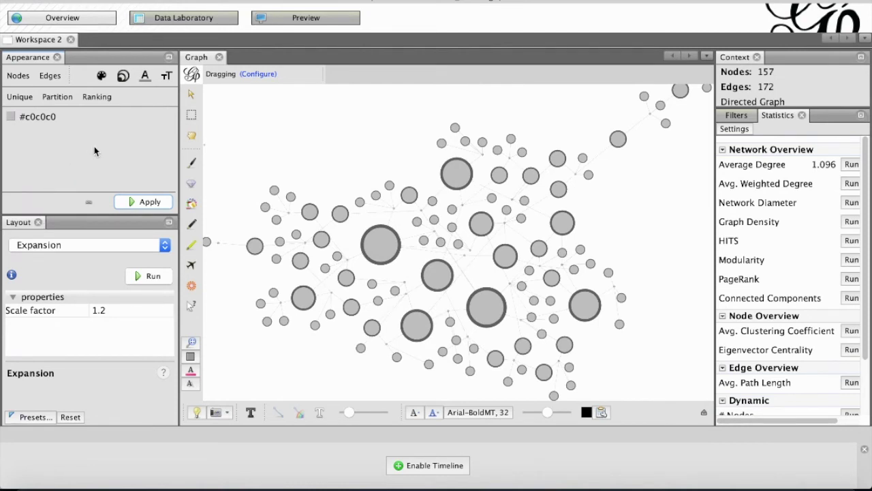
- Show the node labels at a reduced size and increase the edge thickness
left_click(250, 413)
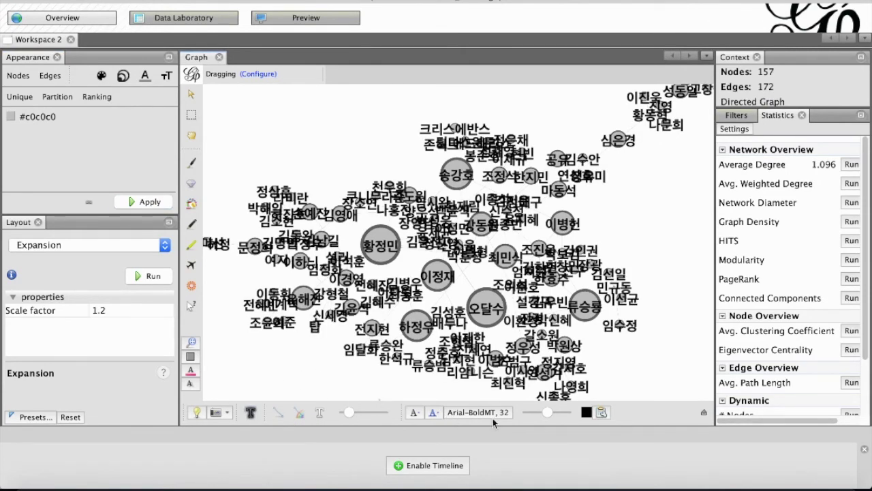
left_click_drag(545, 414, 535, 414)
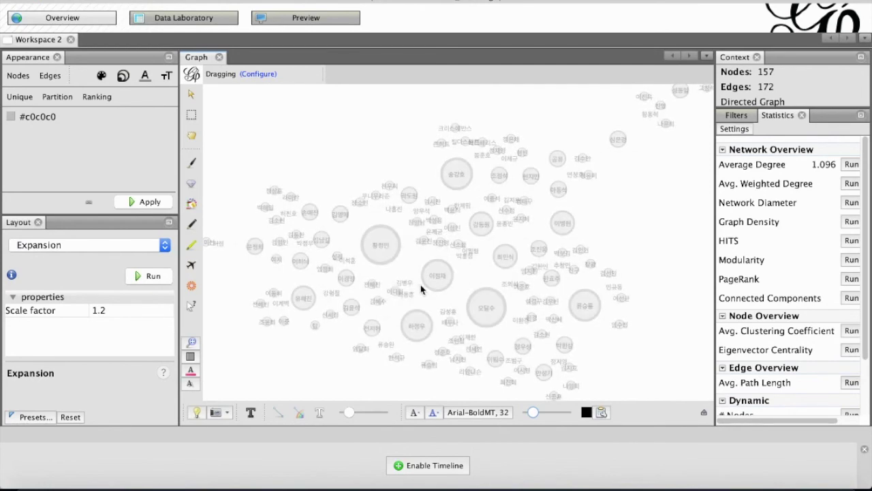
left_click(320, 413)
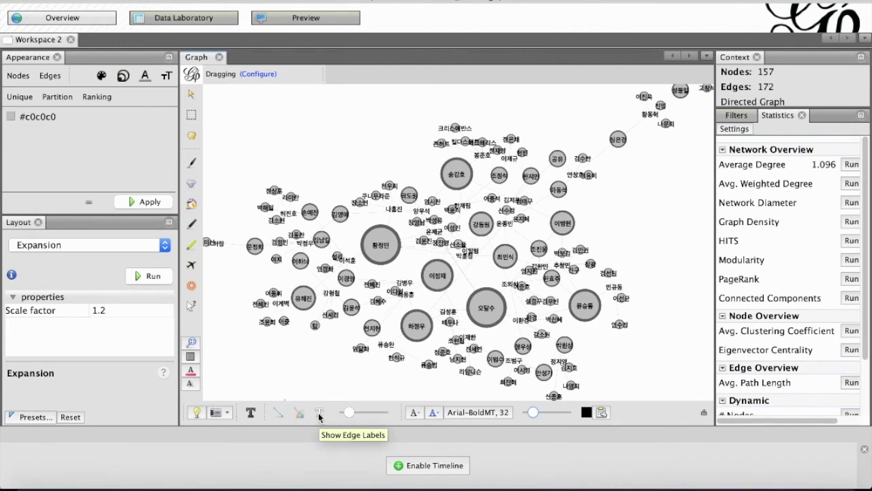
left_click_drag(350, 414, 382, 417)
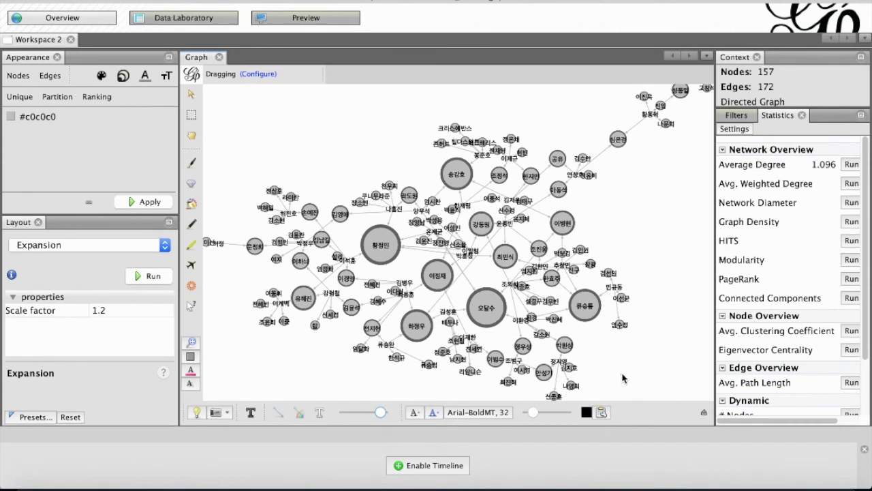
- Turn off node color for edges, give them a dark red default color, and thicken the edges further
left_click(705, 413)
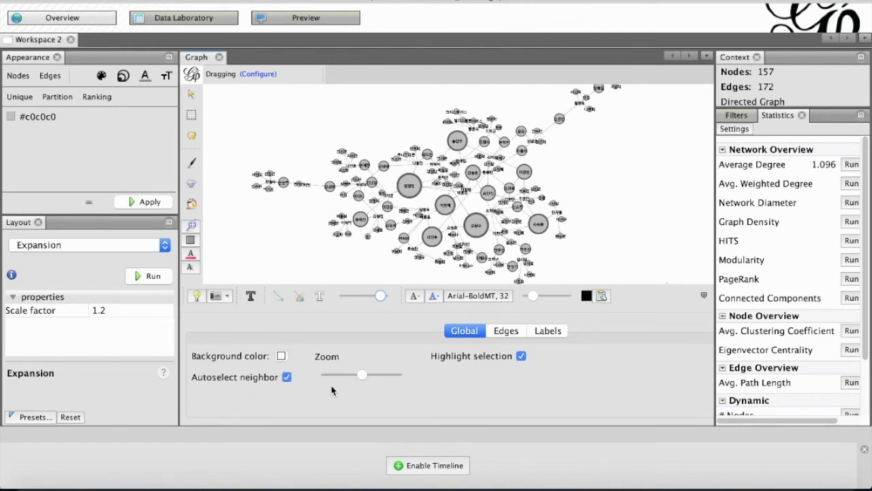
left_click(508, 332)
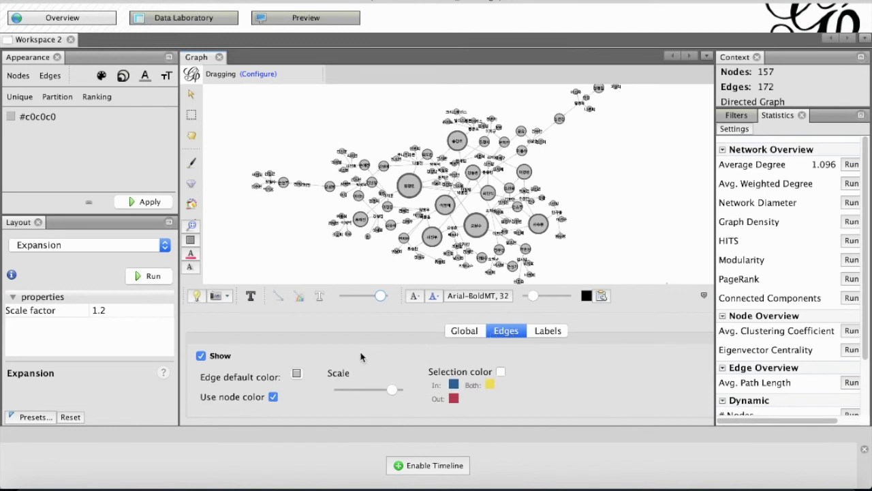
left_click(273, 397)
left_click(297, 373)
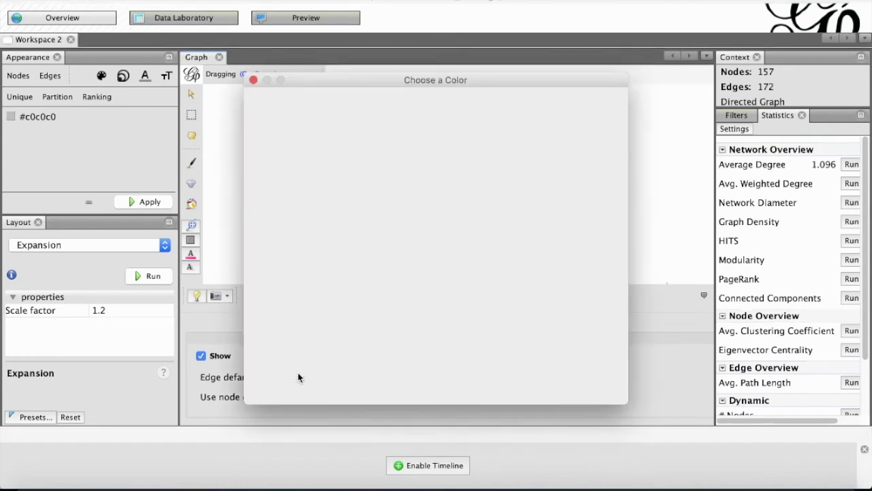
left_click(373, 111)
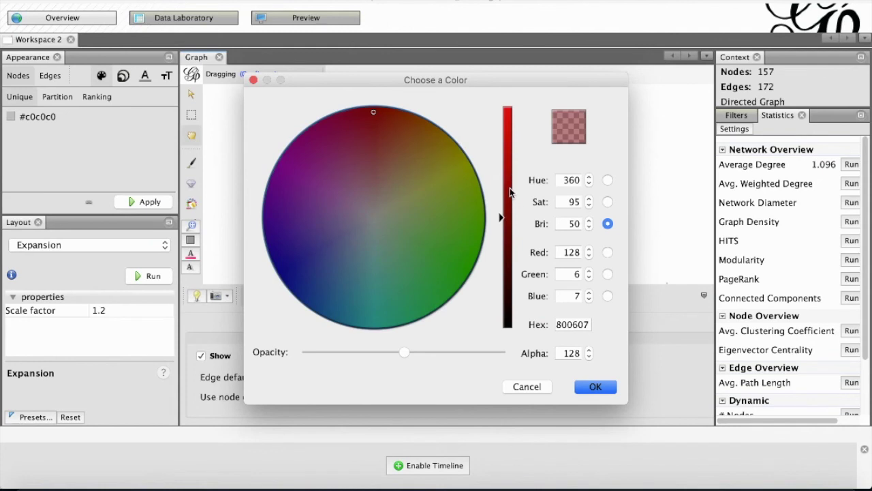
left_click(510, 188)
left_click(509, 195)
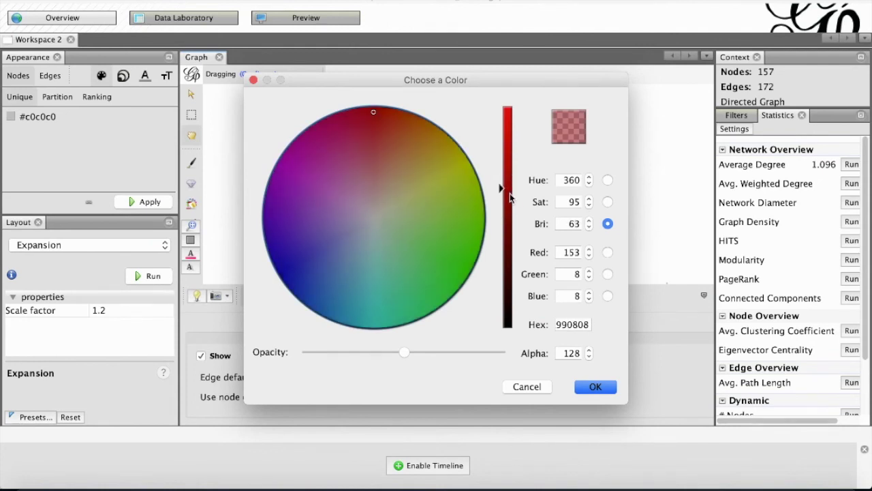
left_click(603, 390)
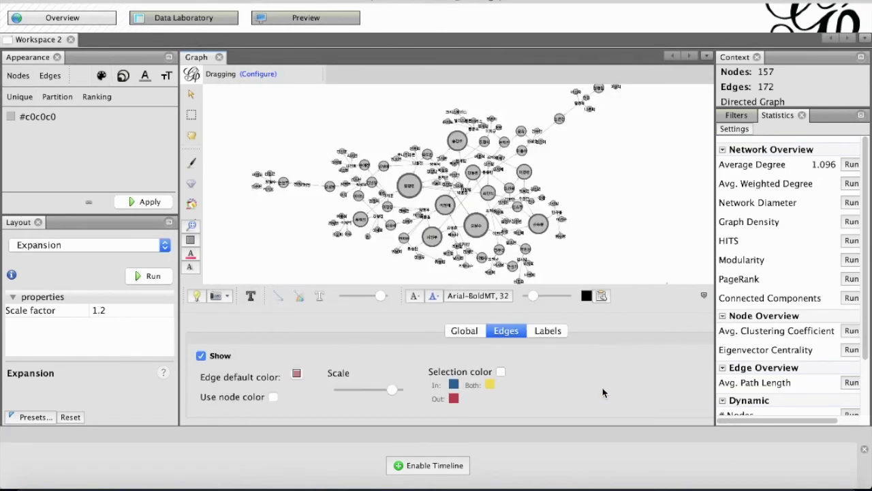
left_click(704, 296)
left_click(704, 298)
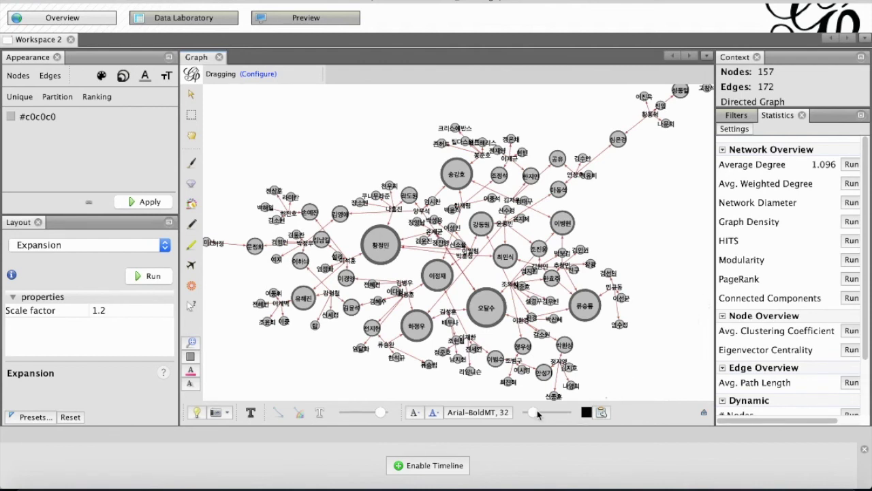
left_click_drag(380, 416, 402, 417)
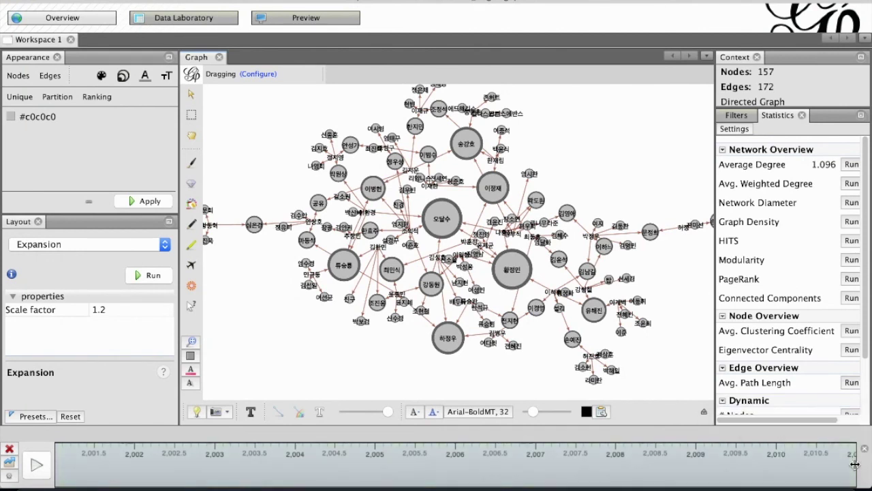
- Narrow the timeline window to about 2001–2002.6 and play the dynamic network animation
left_click_drag(855, 464, 180, 464)
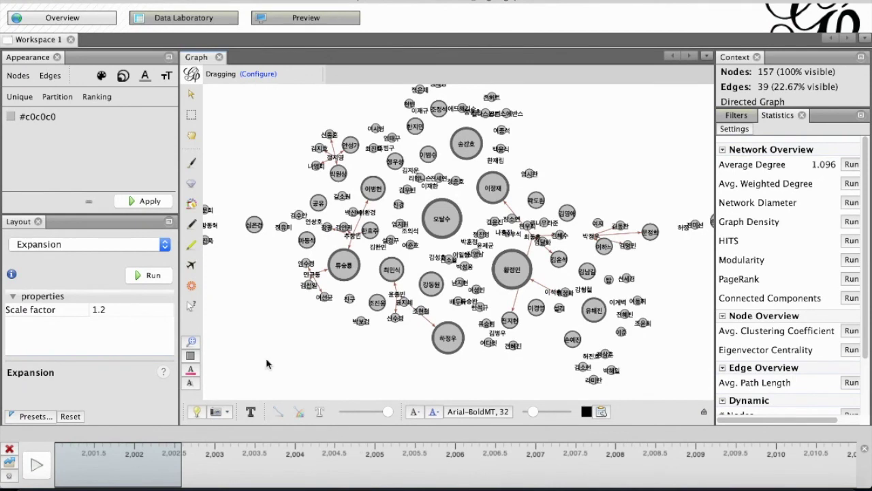
left_click(38, 466)
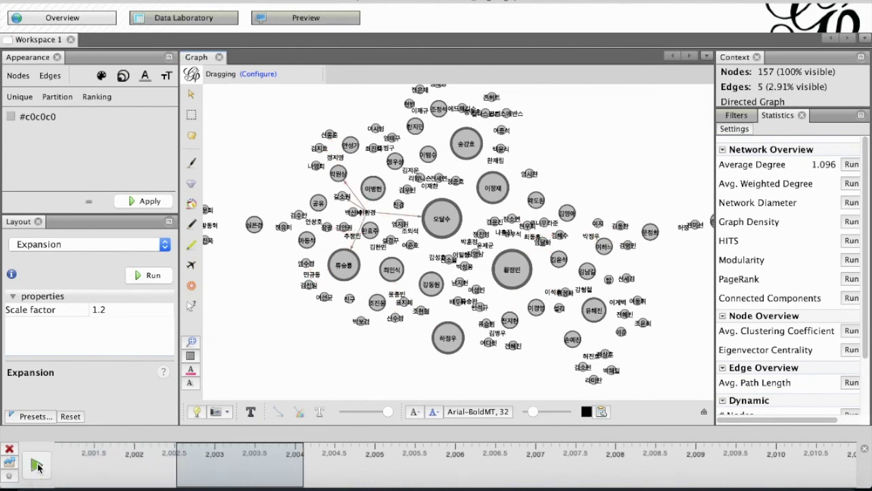